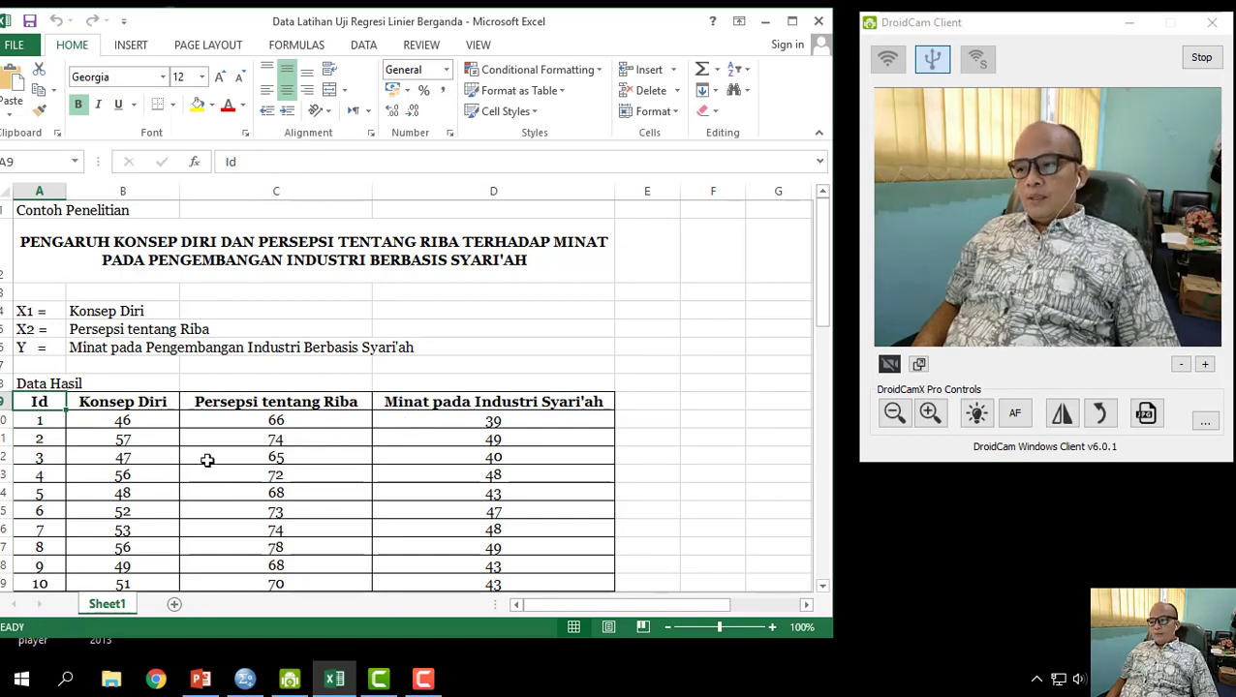
- Copy the Konsep Diri, Persepsi tentang Riba and Minat pada Industri Syari'ah values for Ids 1 to 53, without headers or the Id column
scroll(215, 462, down, 9)
scroll(218, 461, down, 4)
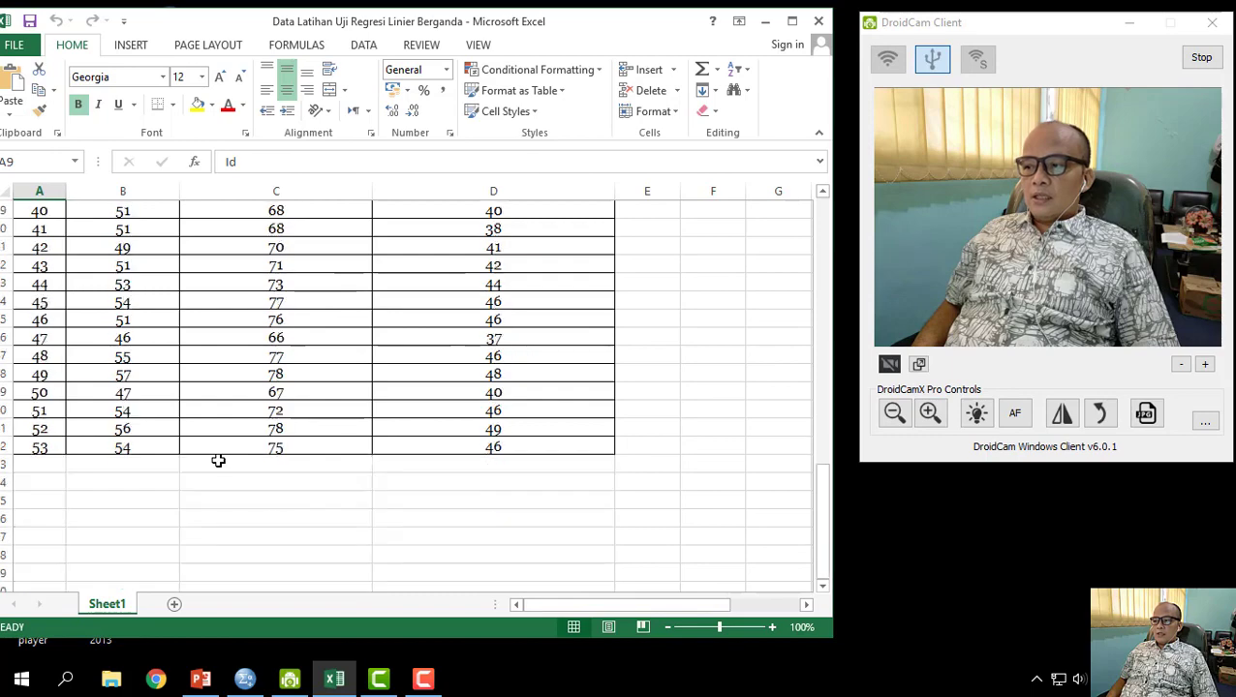
scroll(219, 460, up, 10)
scroll(221, 460, up, 4)
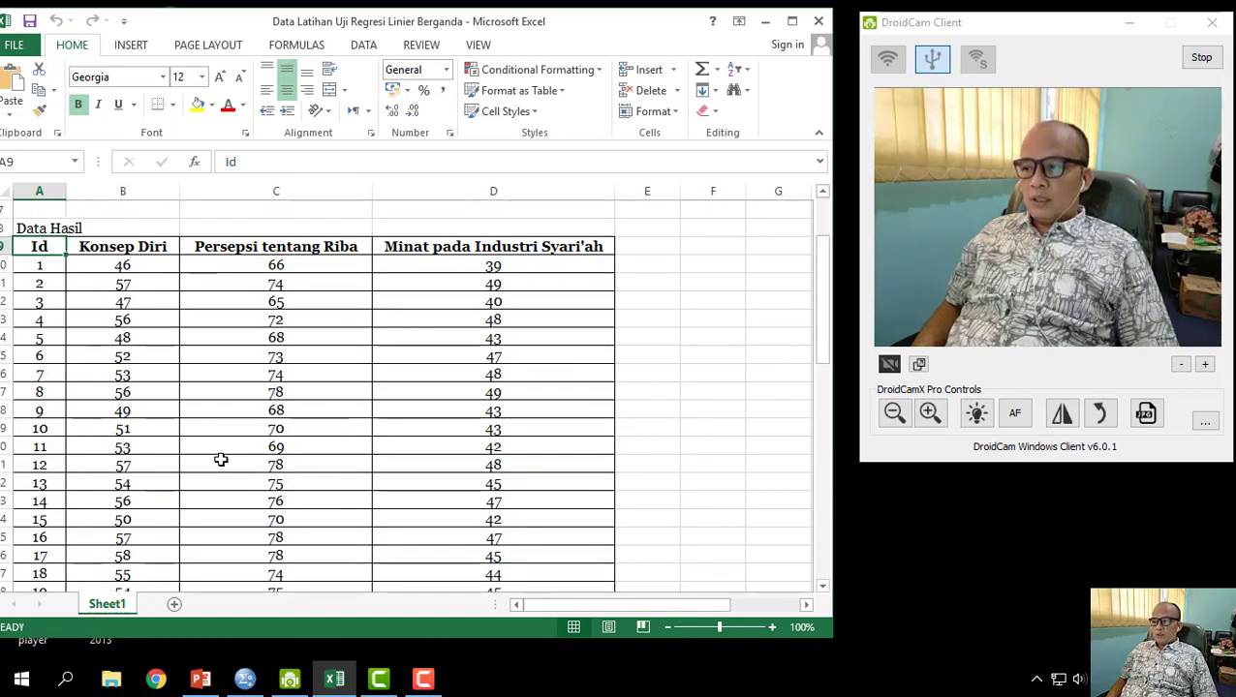
click(127, 270)
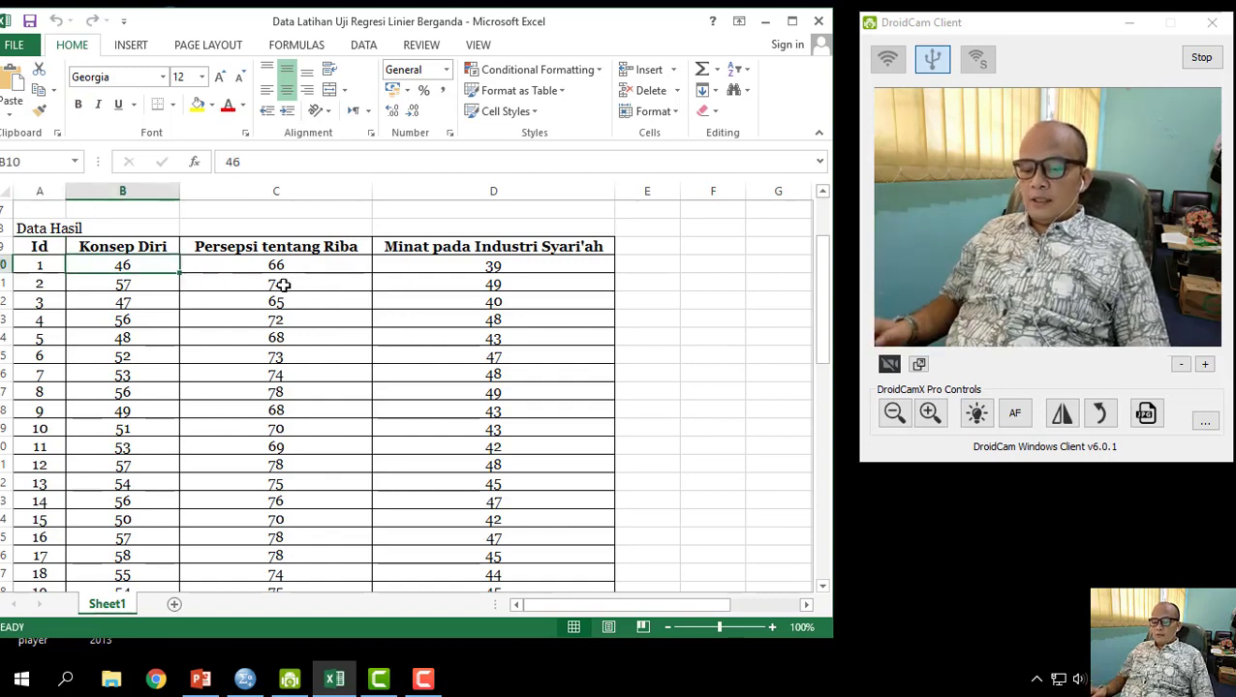
key(shift+Right)
key(shift+Right)
key(shift+Down)
key(shift+Down)
key(shift+Down)
key(shift+Down)
key(shift+Down)
key(shift+Down)
key(shift+Down)
key(shift+Down)
key(shift+Down)
key(shift+Down)
key(shift+Down)
key(shift+Down)
key(shift+Down)
key(shift+Down)
key(shift+Down)
key(shift+Down)
key(shift+Down)
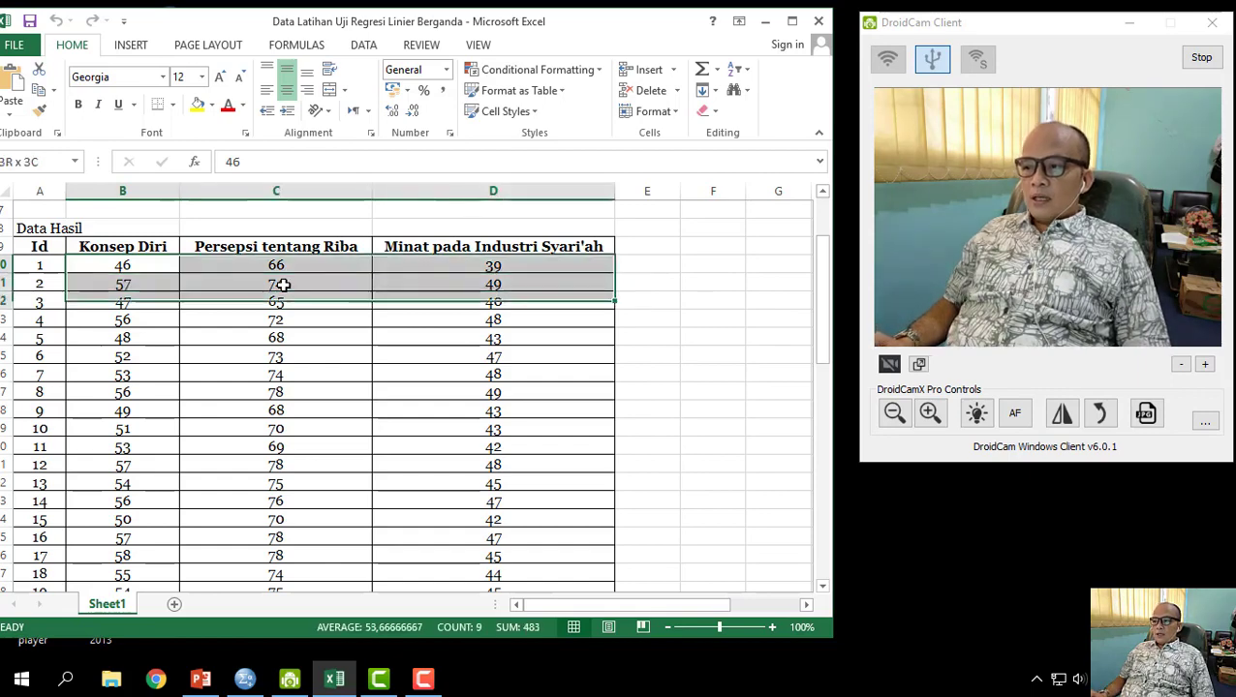
key(shift+Down)
key(shift+Down)
key(shift+Down)
key(shift+Down)
key(shift+Down)
key(shift+Down)
key(shift+Down)
key(shift+Down)
key(shift+Down)
key(shift+Down)
key(shift+Down)
key(shift+Down)
key(shift+Down)
key(shift+Down)
key(shift+Down)
key(shift+Down)
key(shift+Down)
key(shift+Down)
key(shift+Down)
key(shift+Down)
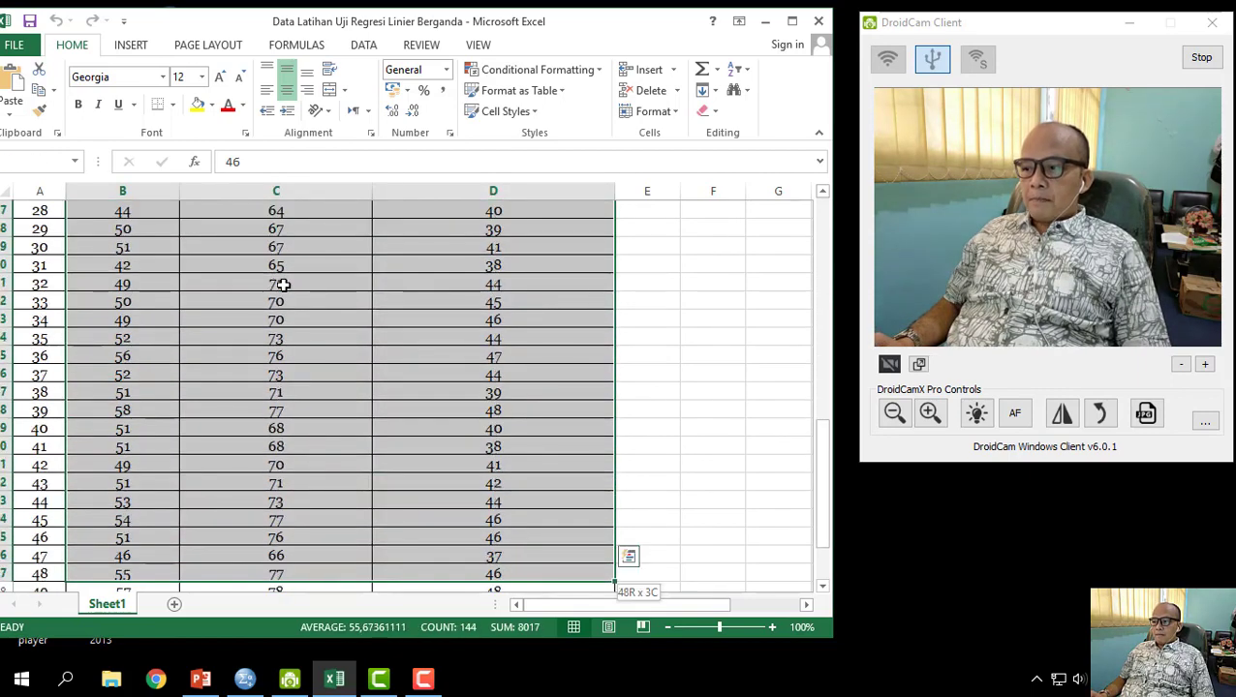
key(shift+Down)
key(shift+Down)
key(shift+Down)
key(shift+Down)
key(shift+Down)
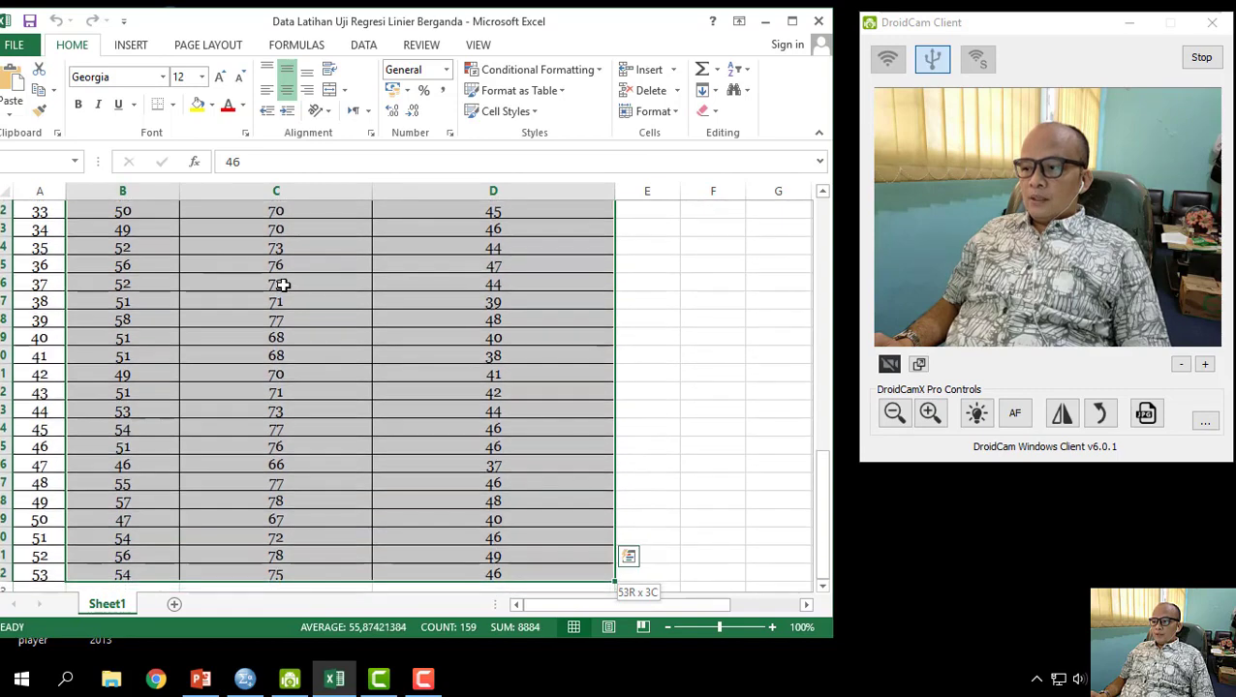
key(shift+Up)
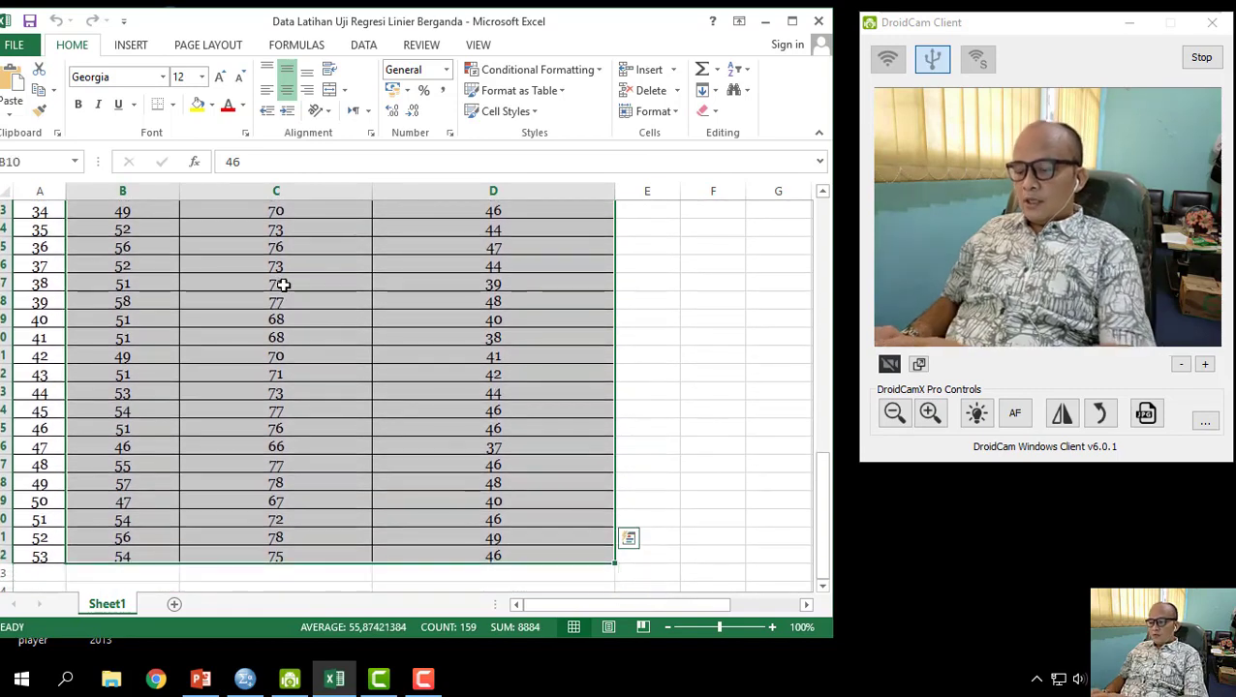
key(ctrl+c)
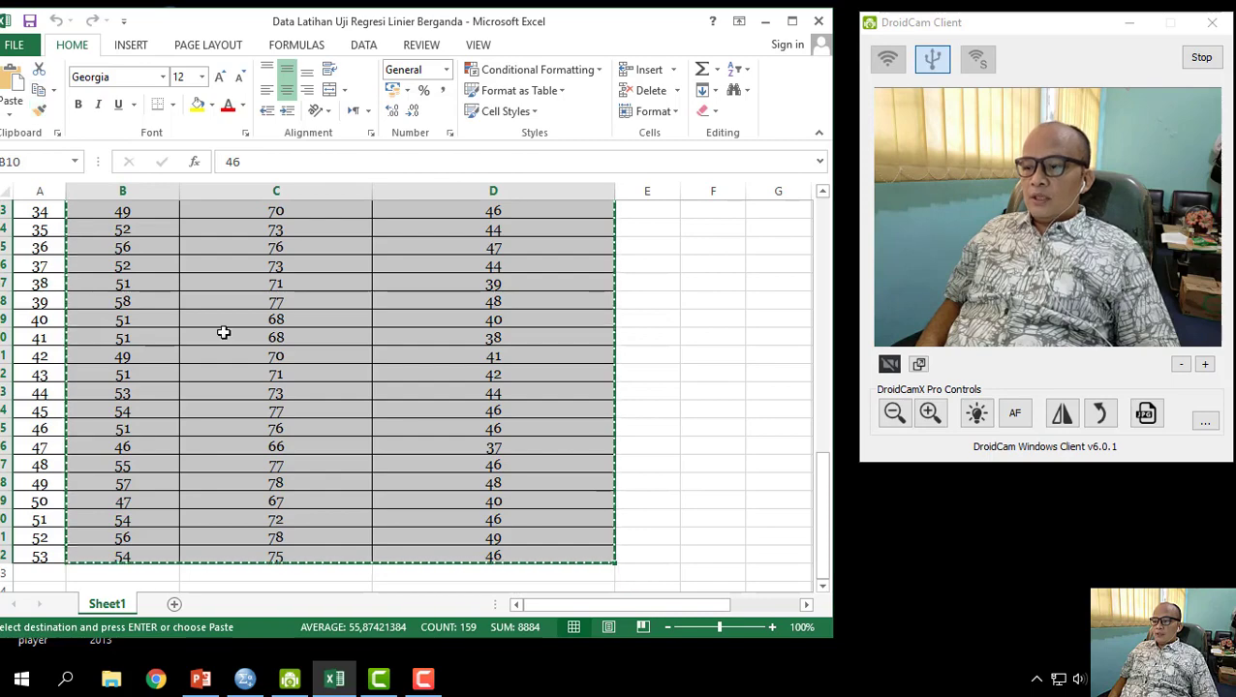
- Minimize the workbook, switch to IBM SPSS Statistics, and paste the copied data into the empty dataset starting at the first cell
click(765, 20)
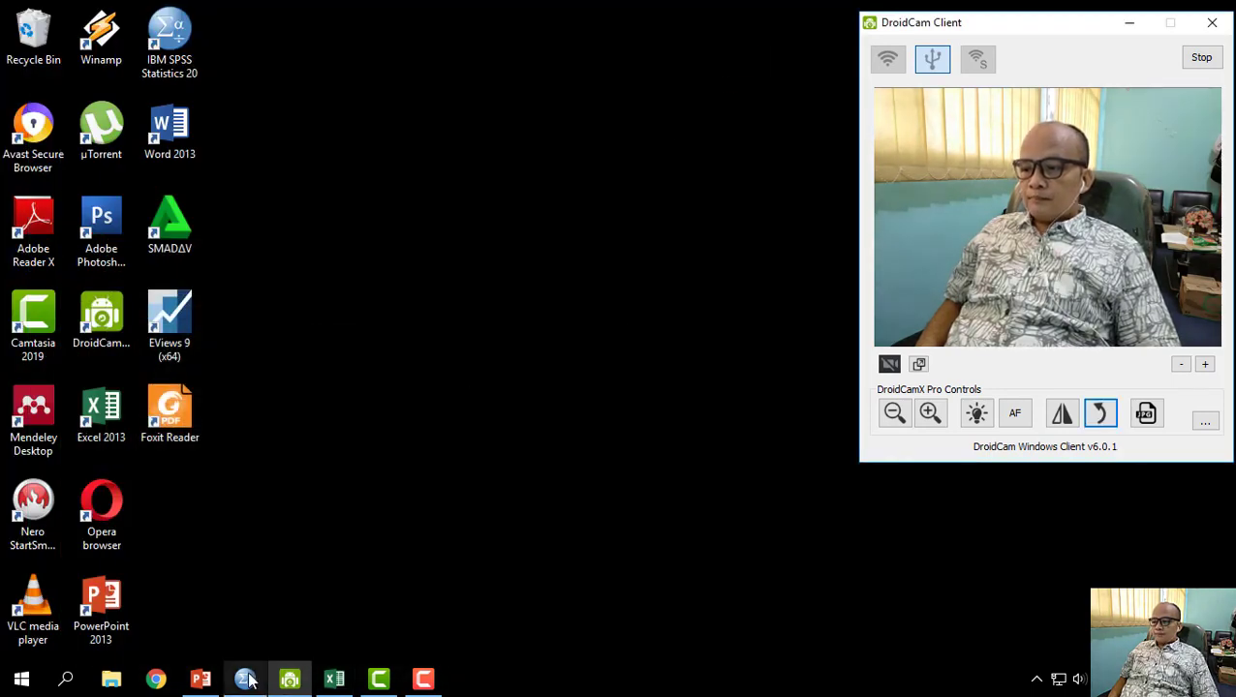
click(245, 678)
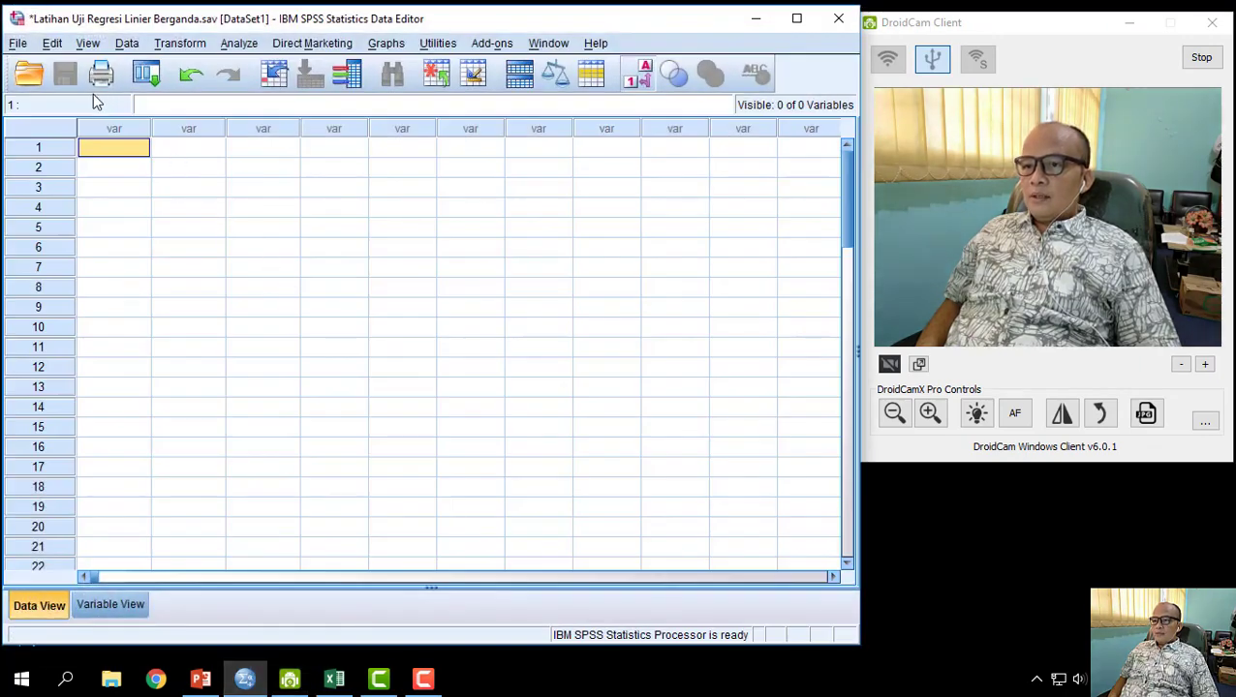
click(54, 43)
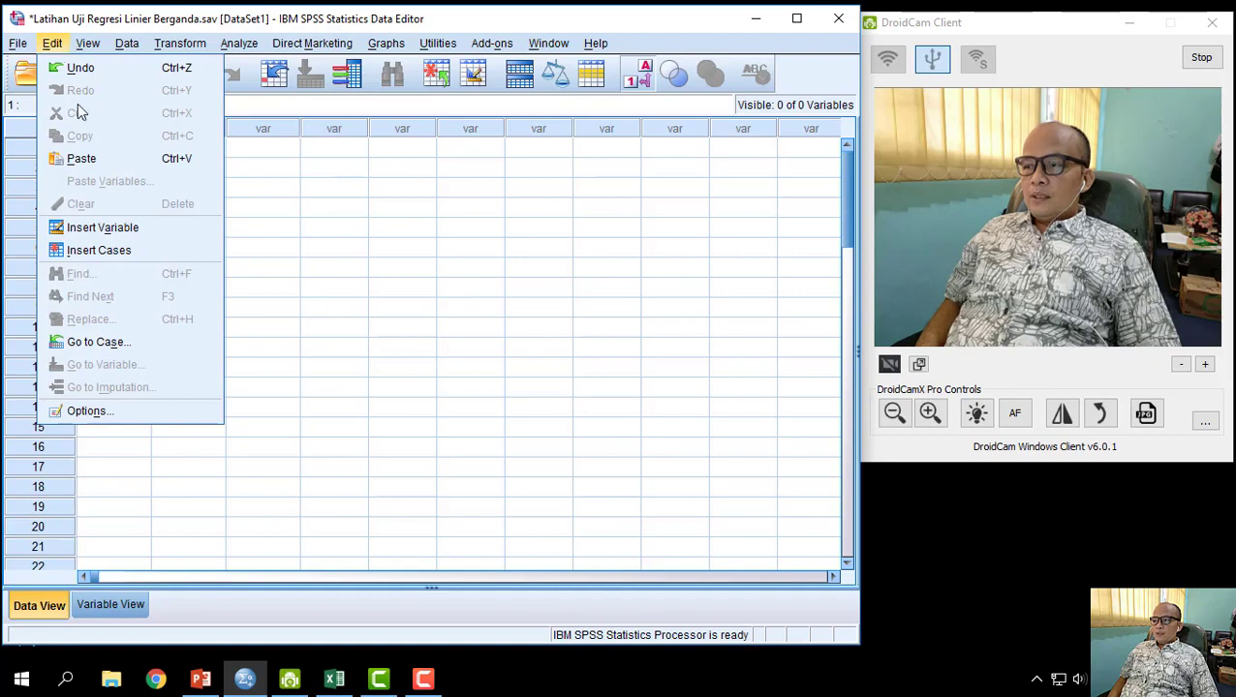
click(86, 158)
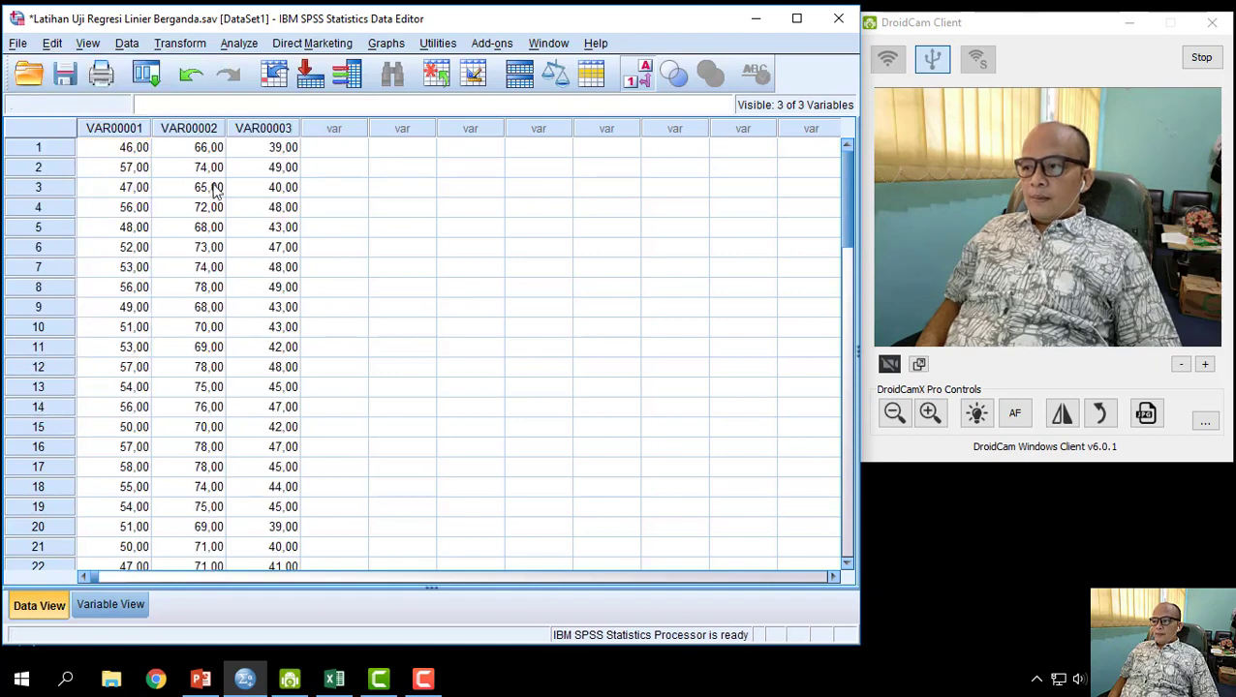
click(111, 605)
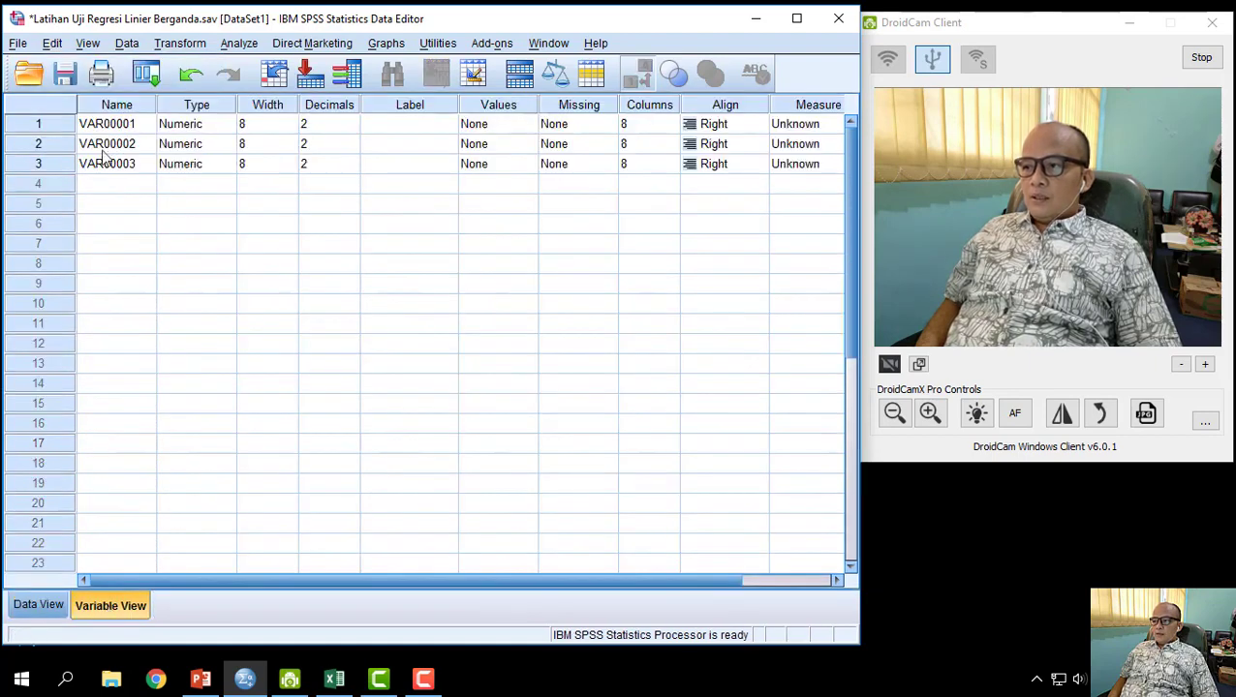
click(31, 604)
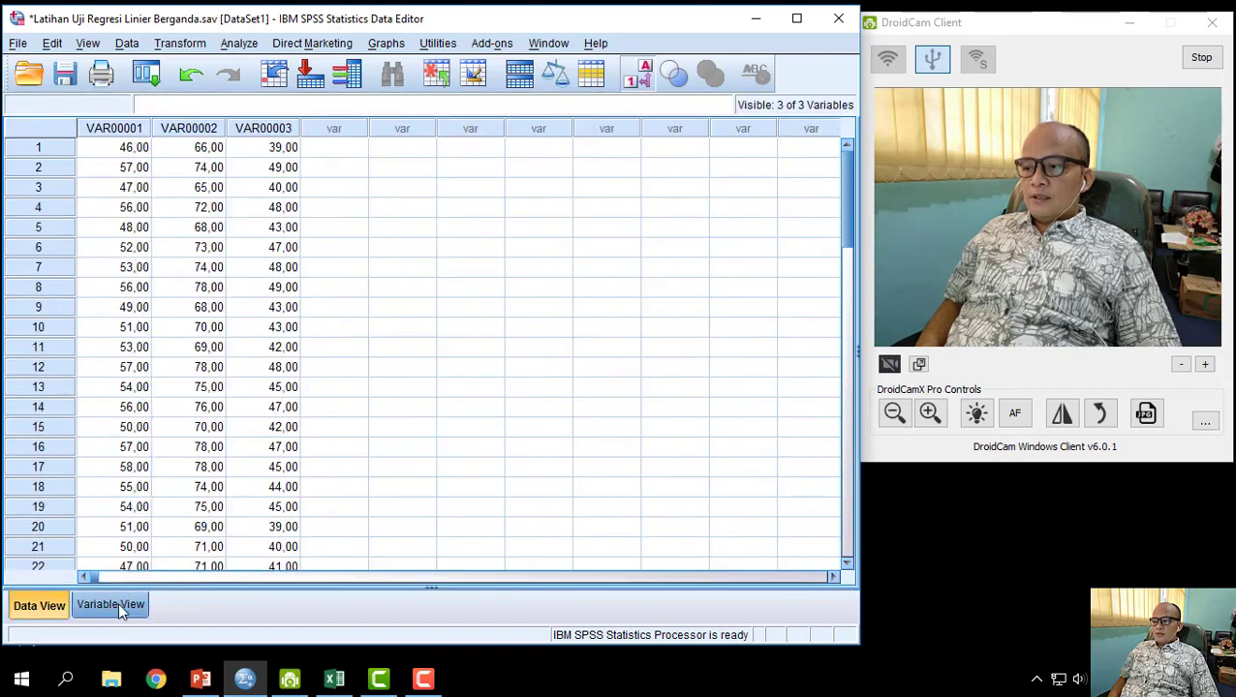
click(118, 601)
click(27, 610)
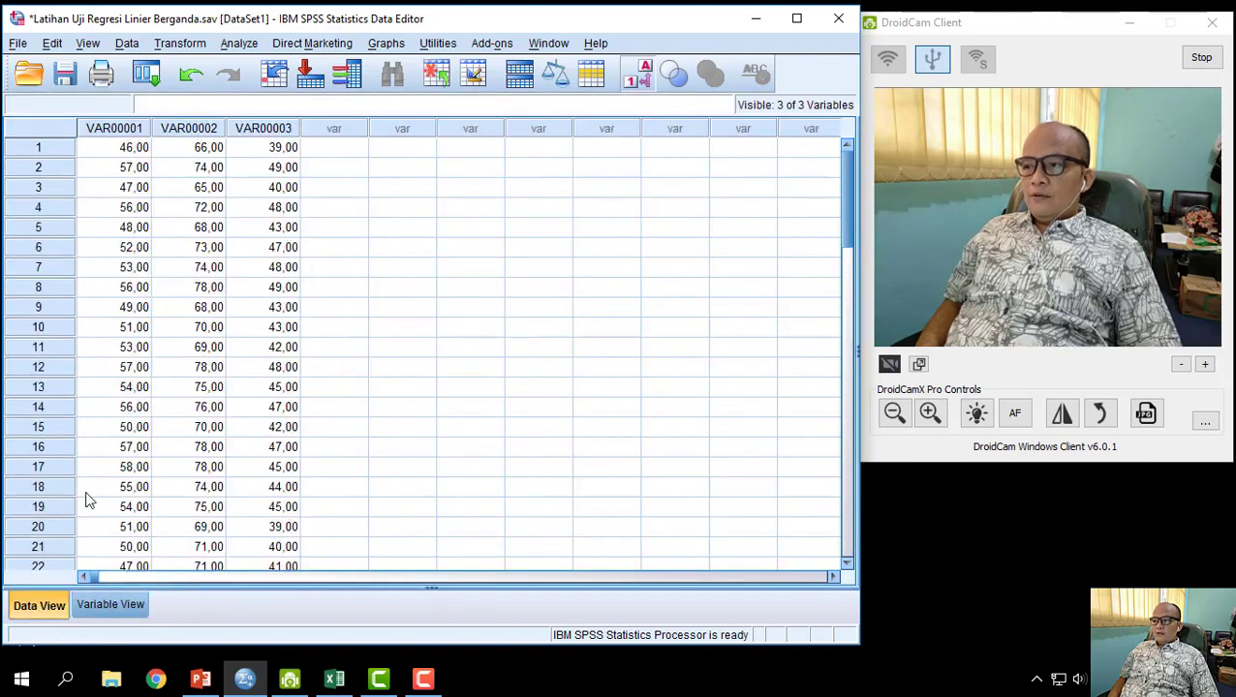
click(111, 132)
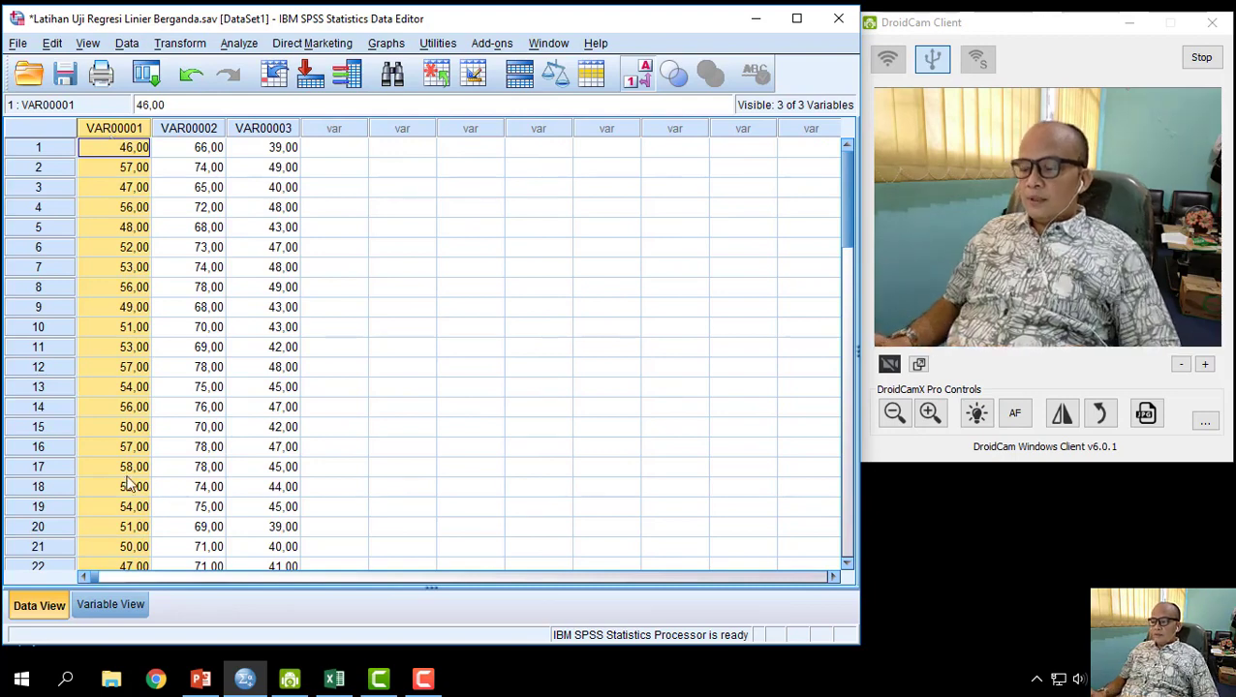
- In the variable definitions, rename the three variables, in order, as X1, X2 and Y
click(103, 603)
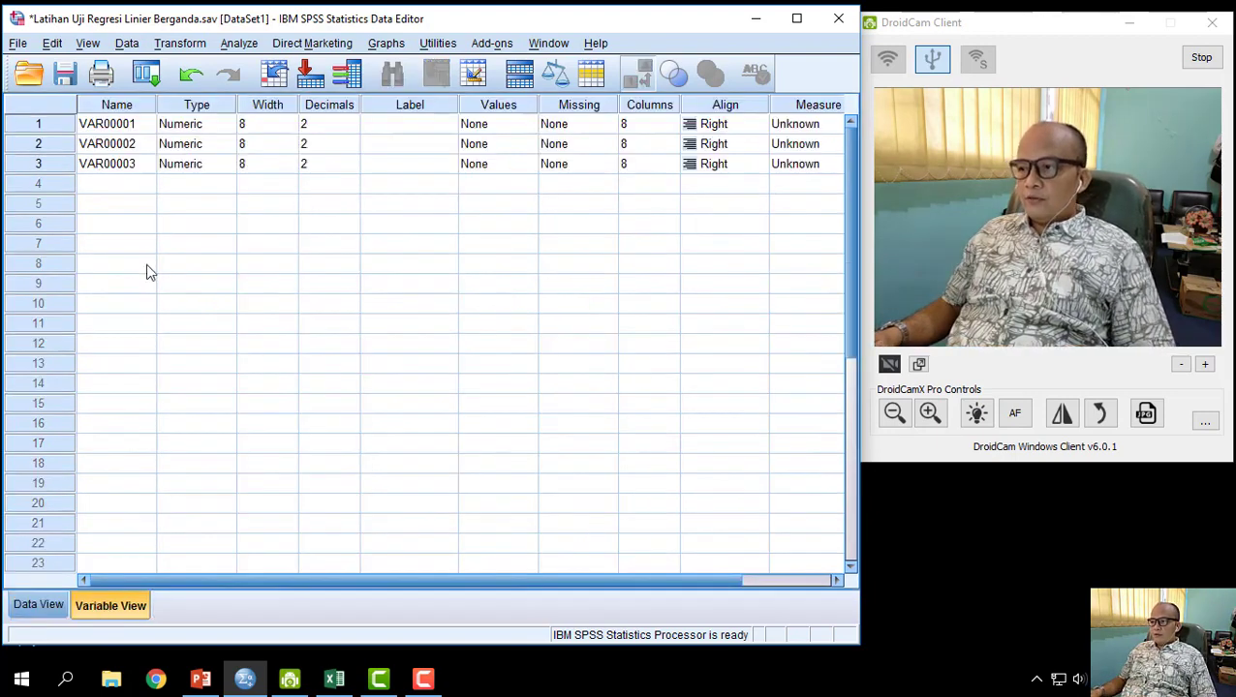
click(138, 127)
text(X1)
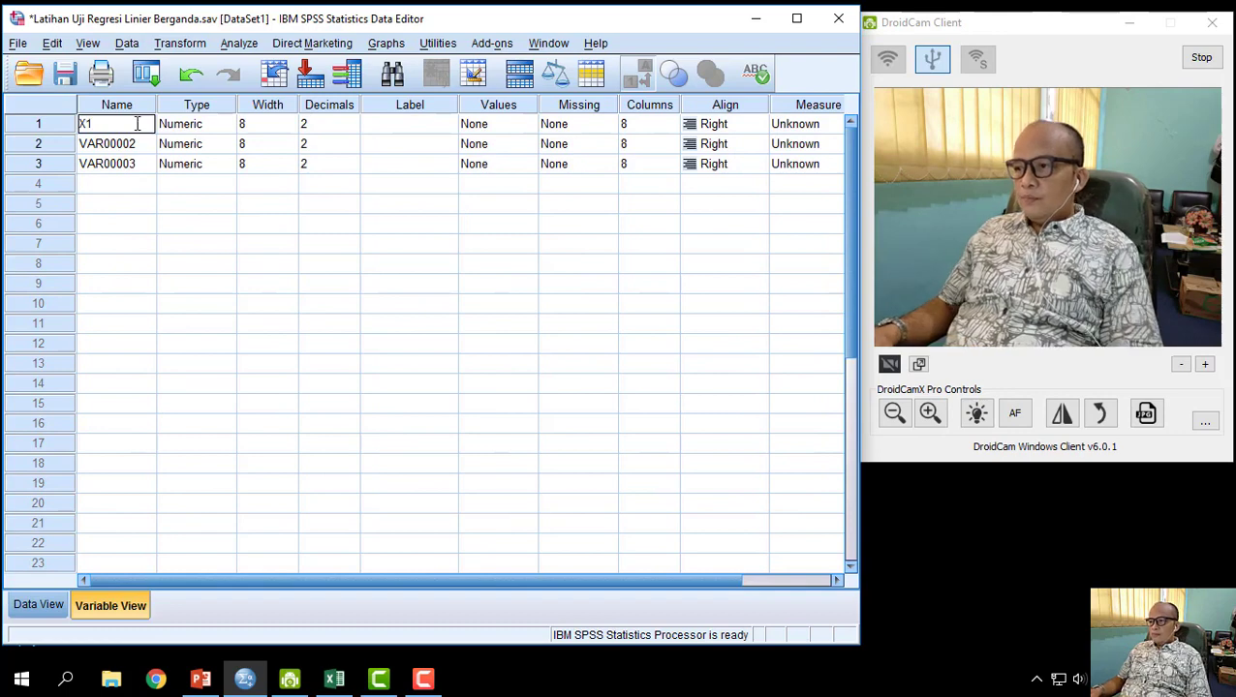
key(Return)
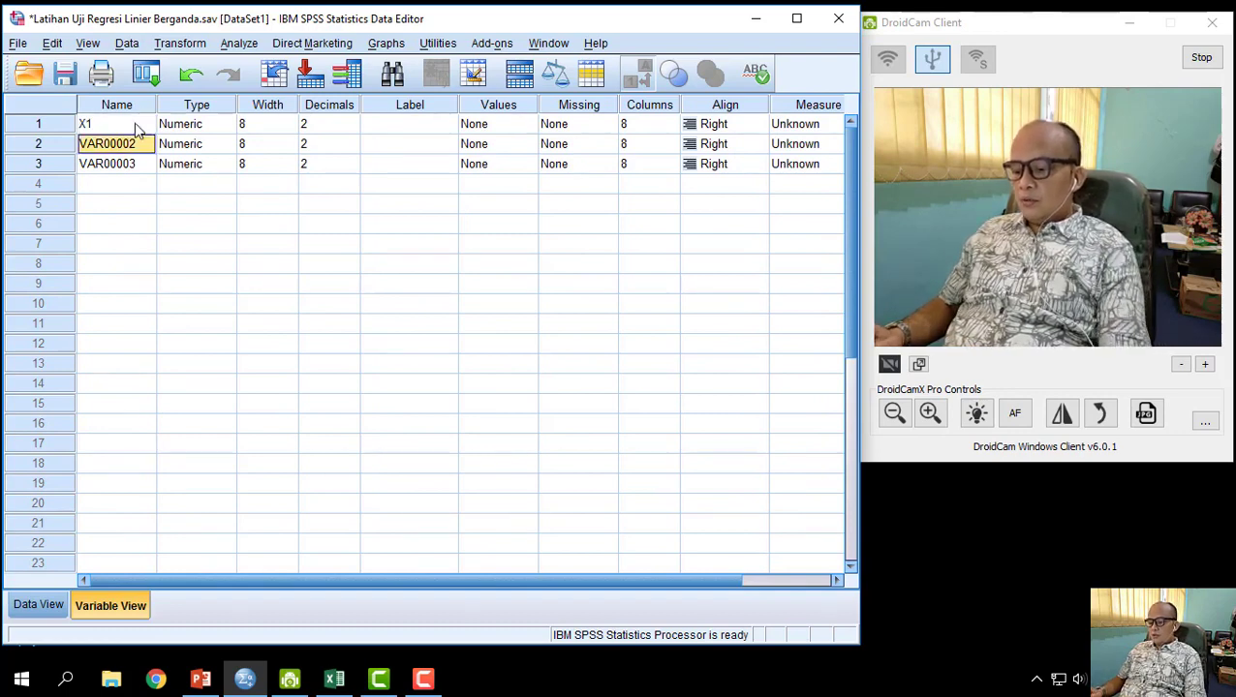
text(X2)
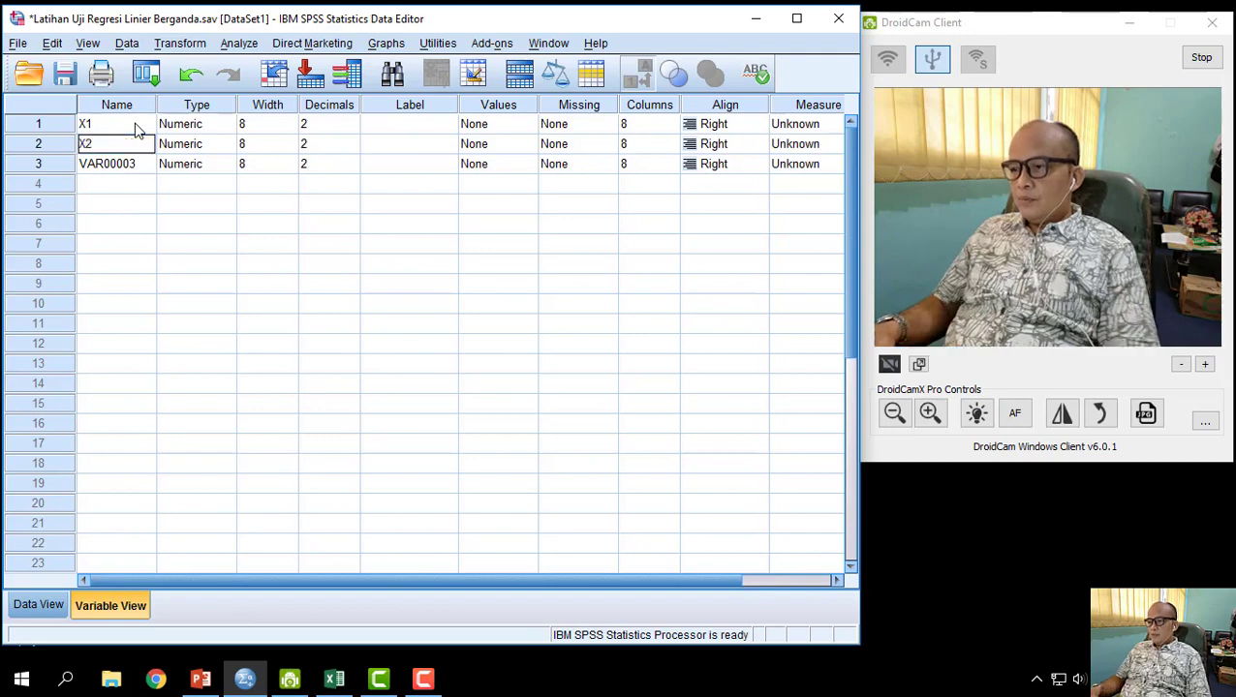
key(Return)
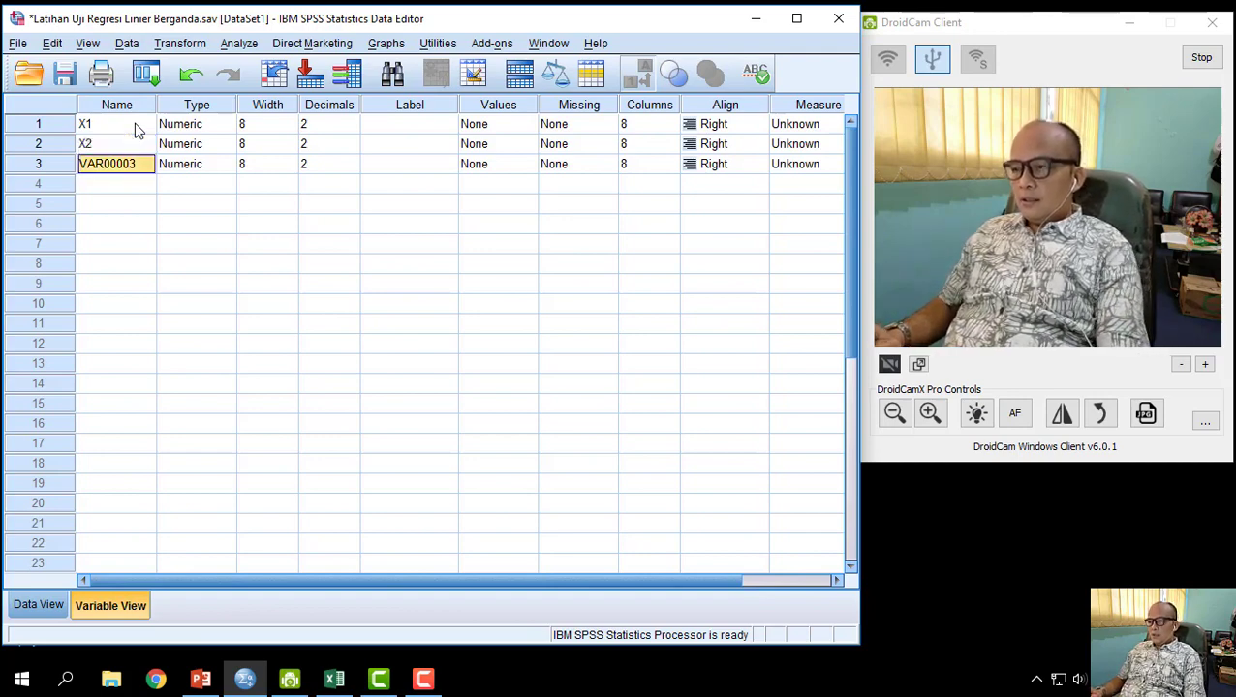
text(Y)
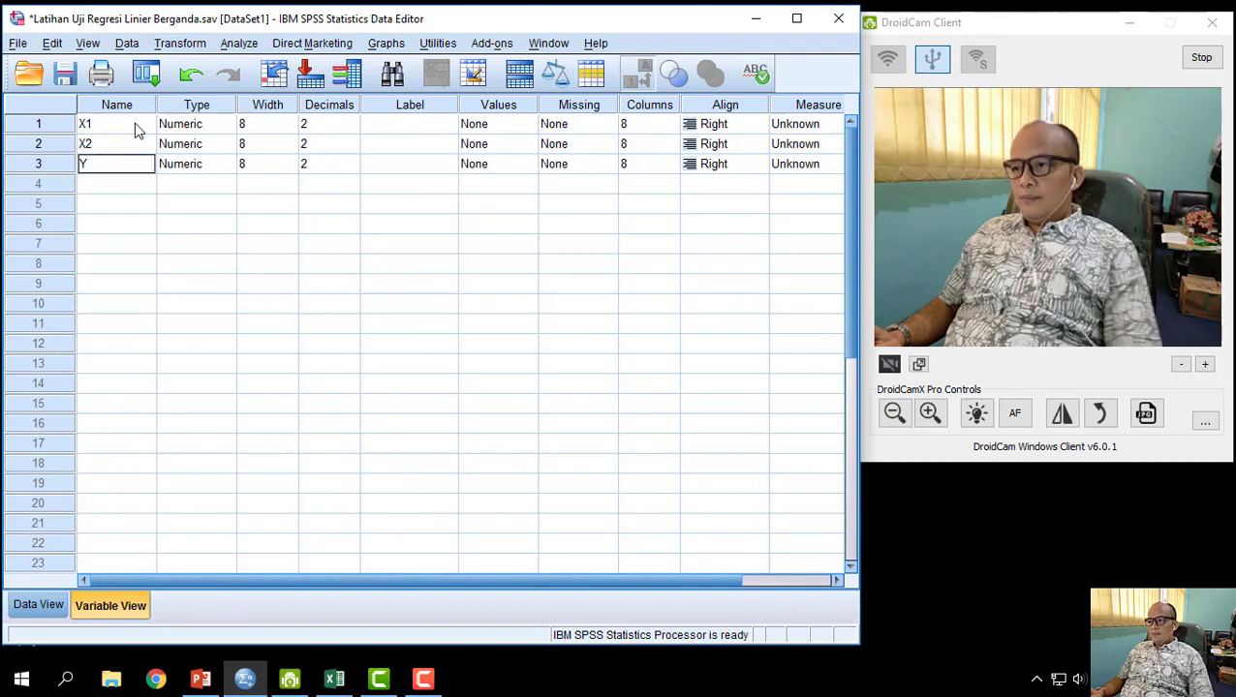
- Label variable X1 as "Konsep Diri", X2 as "Persepsi Riba" and Y as "Minat Industri Syariah"
click(428, 131)
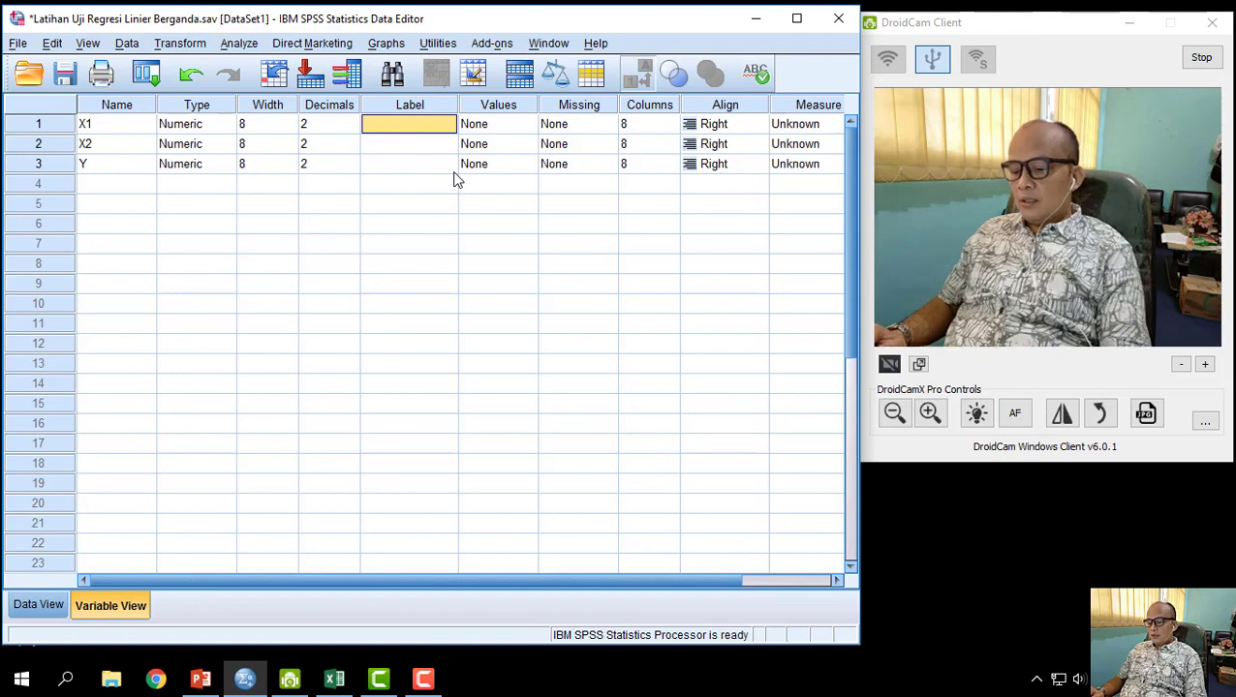
text(Konsep Diri)
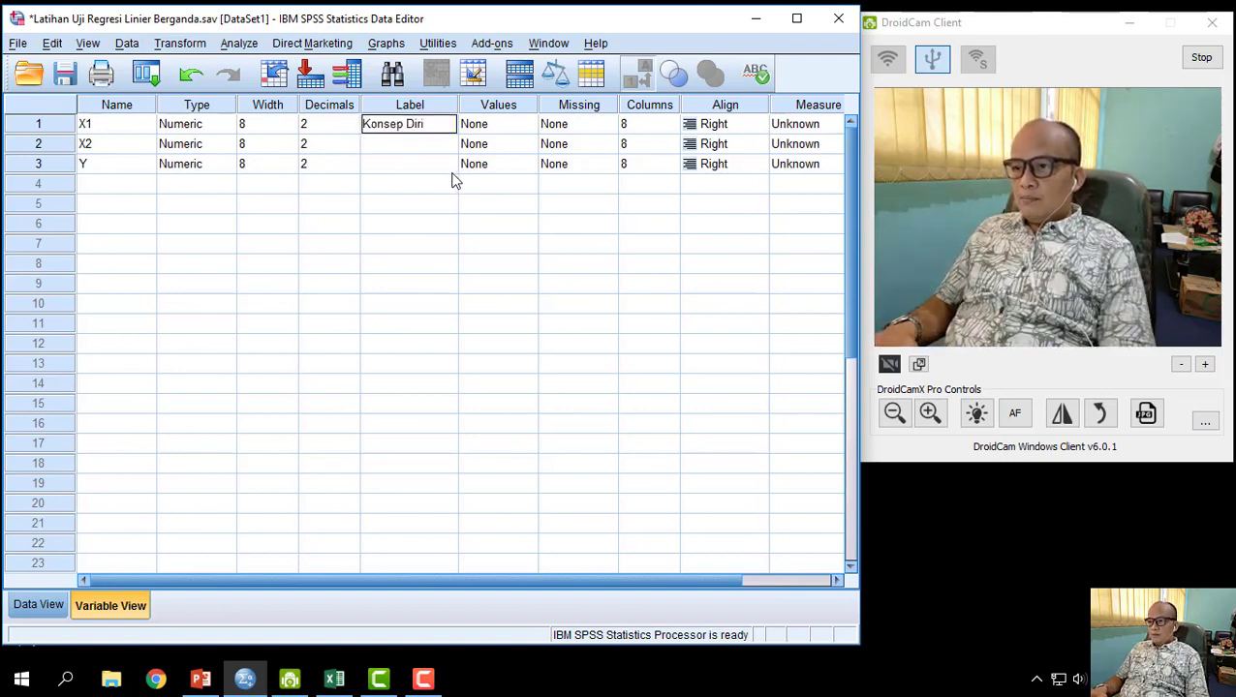
key(Return)
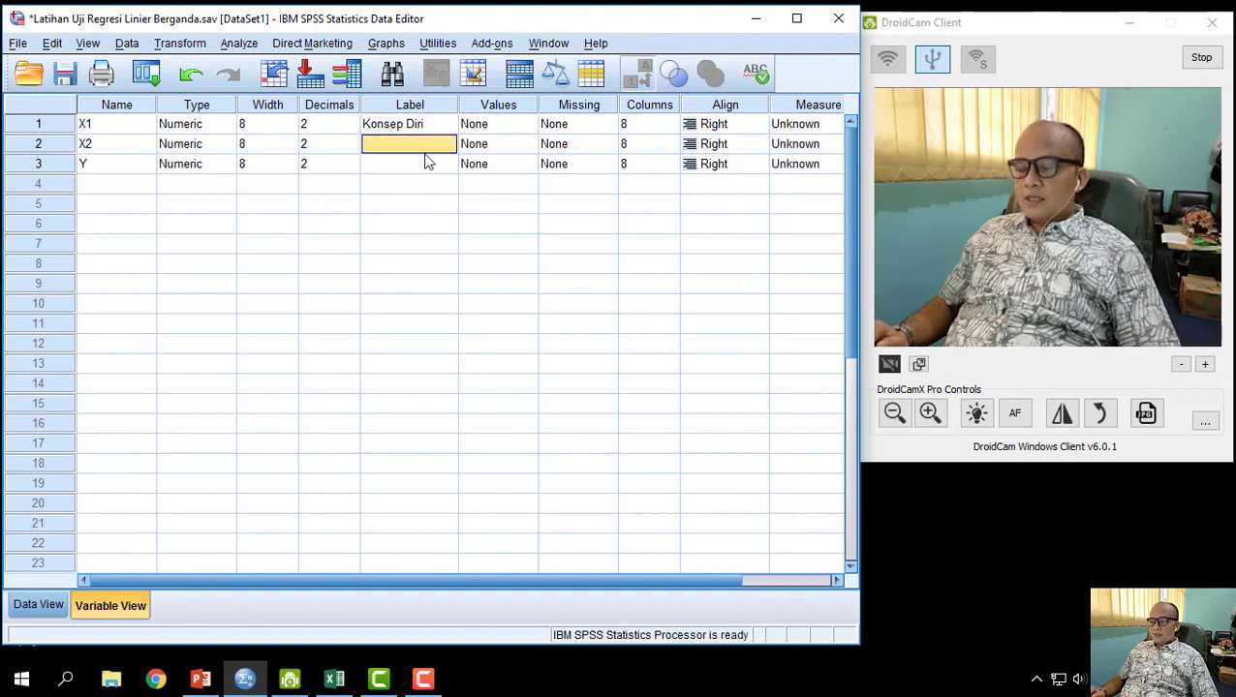
text(Perse)
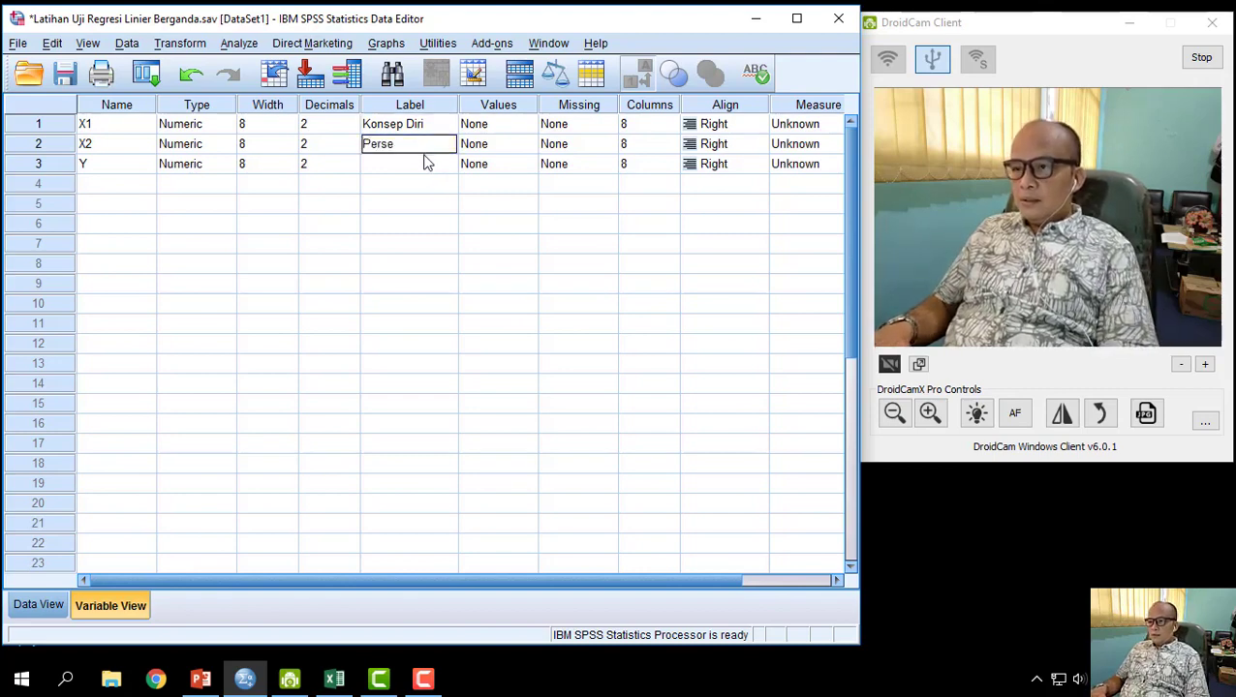
text(psi Riba)
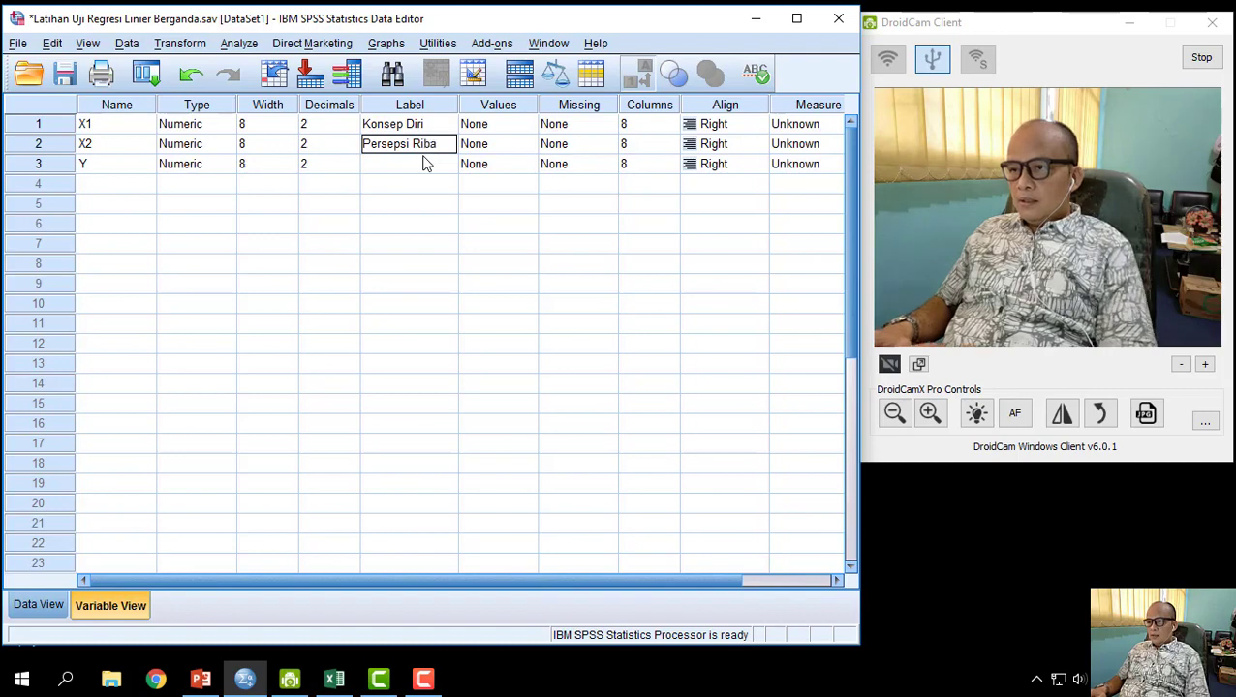
key(Return)
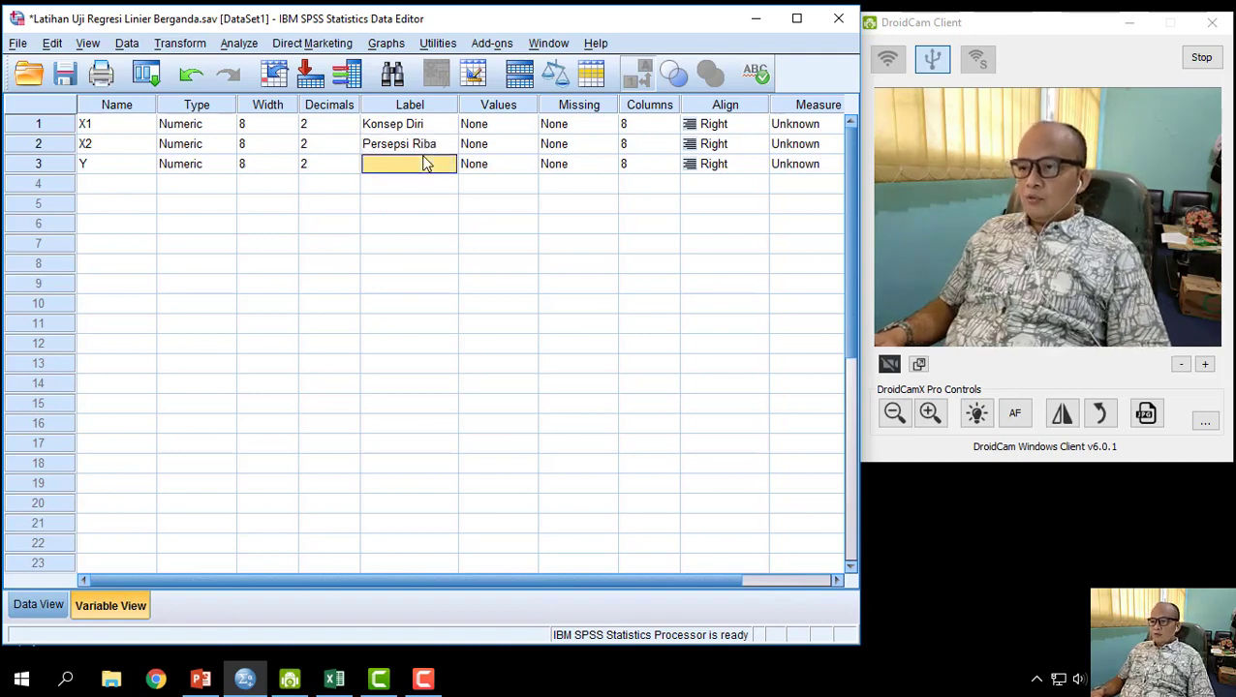
text(Minat Indus)
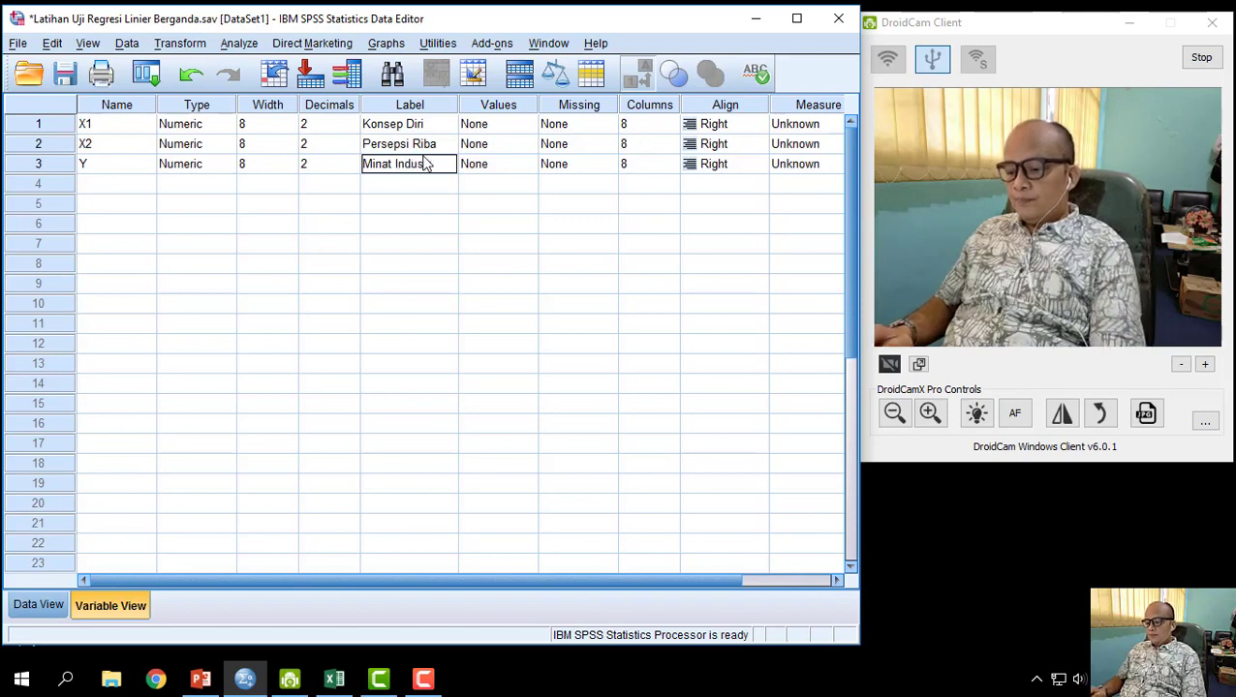
text(tri Syari)
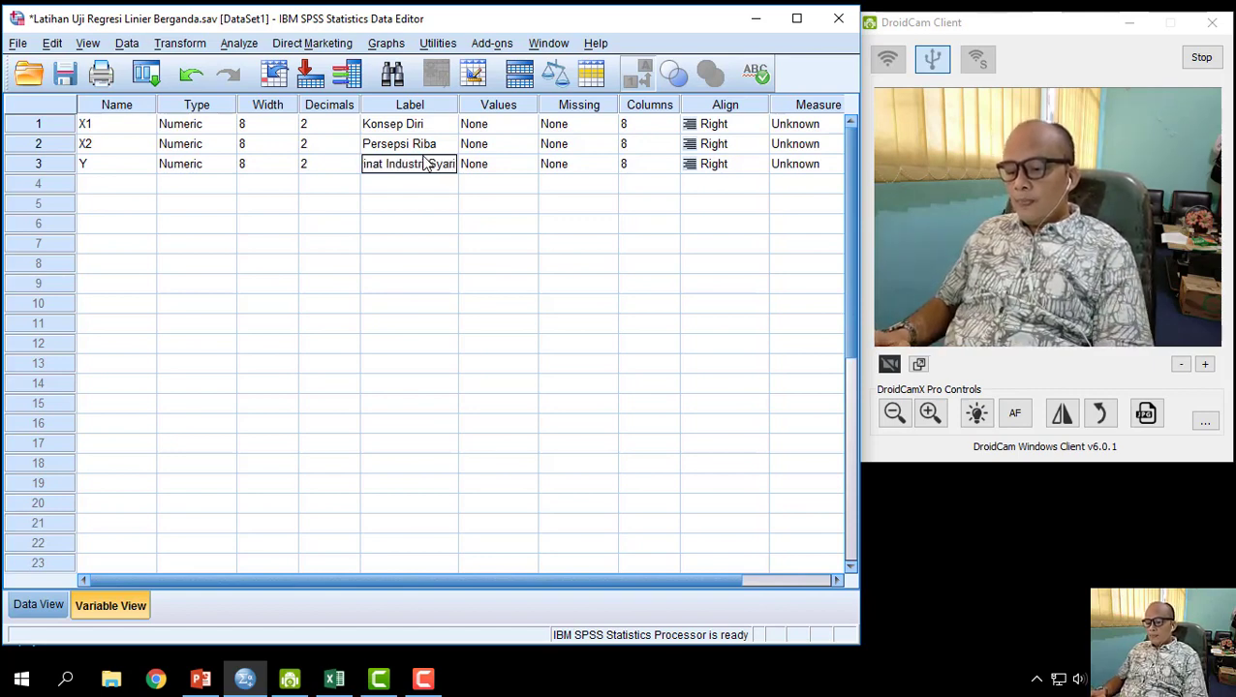
text(ah)
key(Return)
click(424, 164)
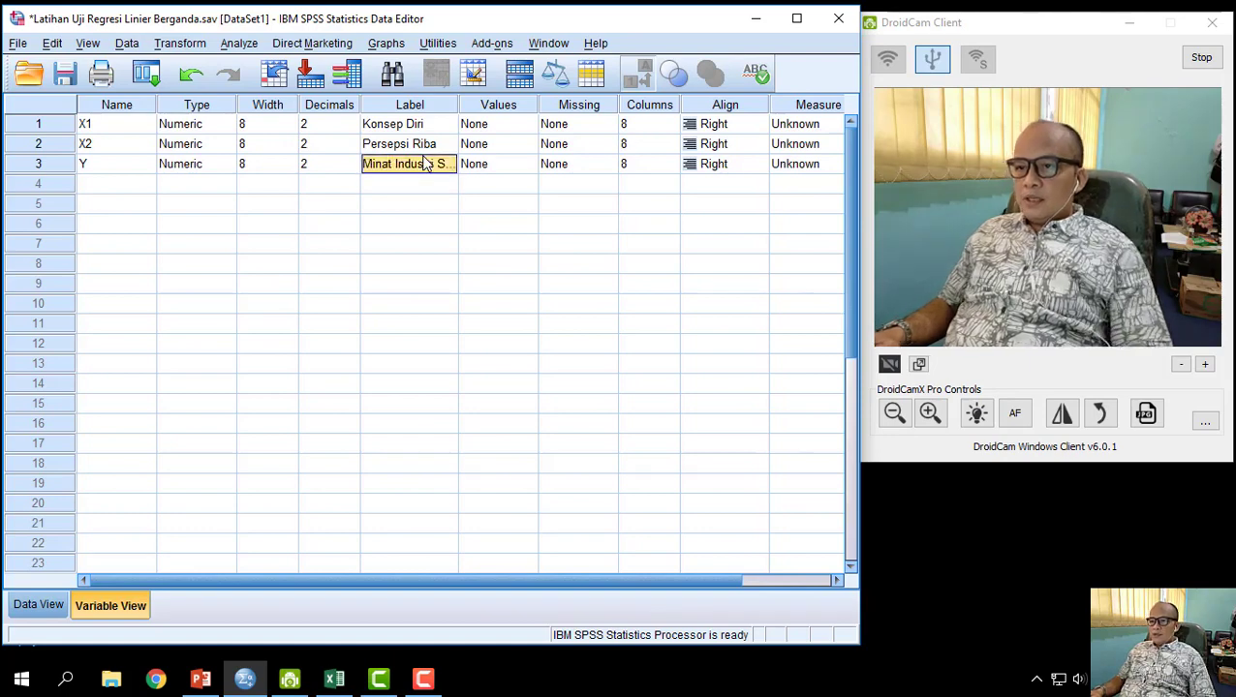
- Set the measurement level of variables X1, X2 and Y to Scale
click(832, 124)
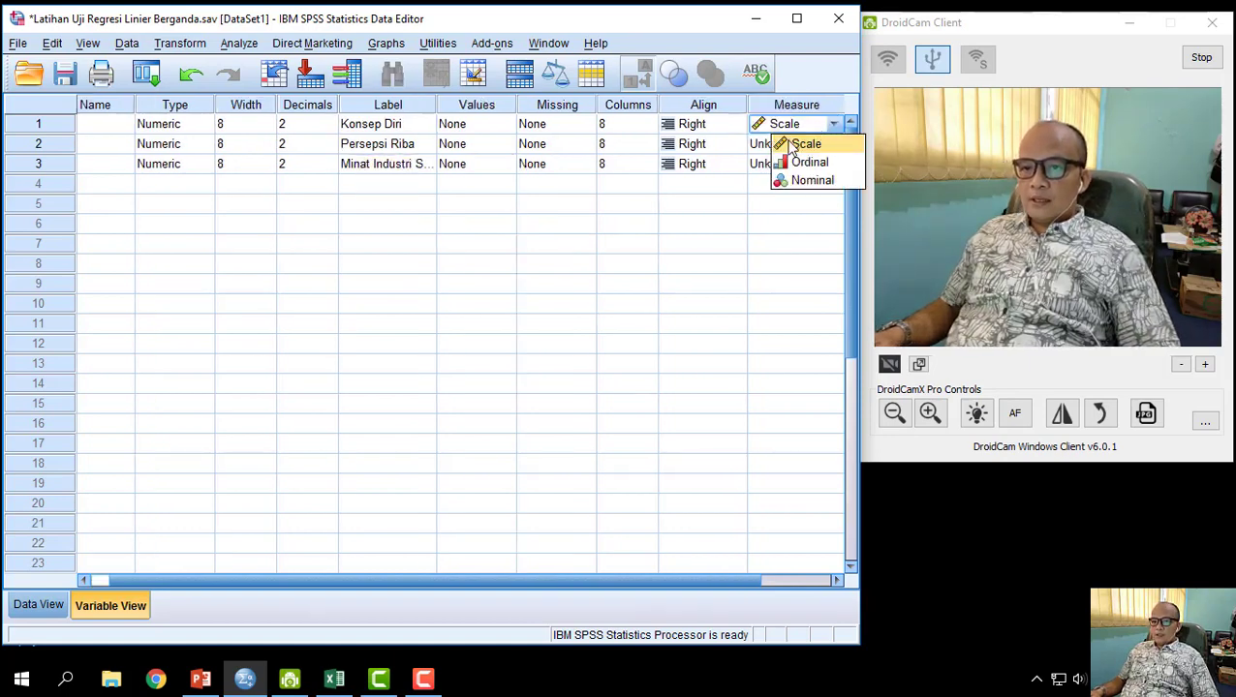
click(803, 143)
click(780, 145)
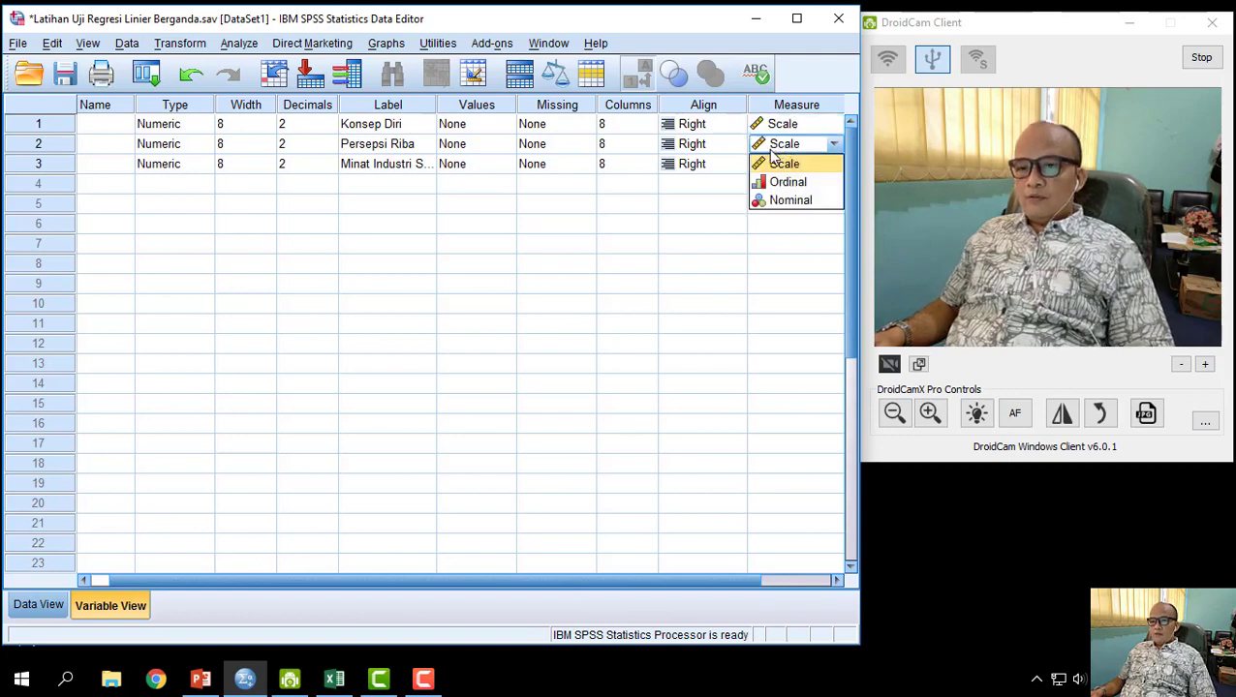
click(774, 165)
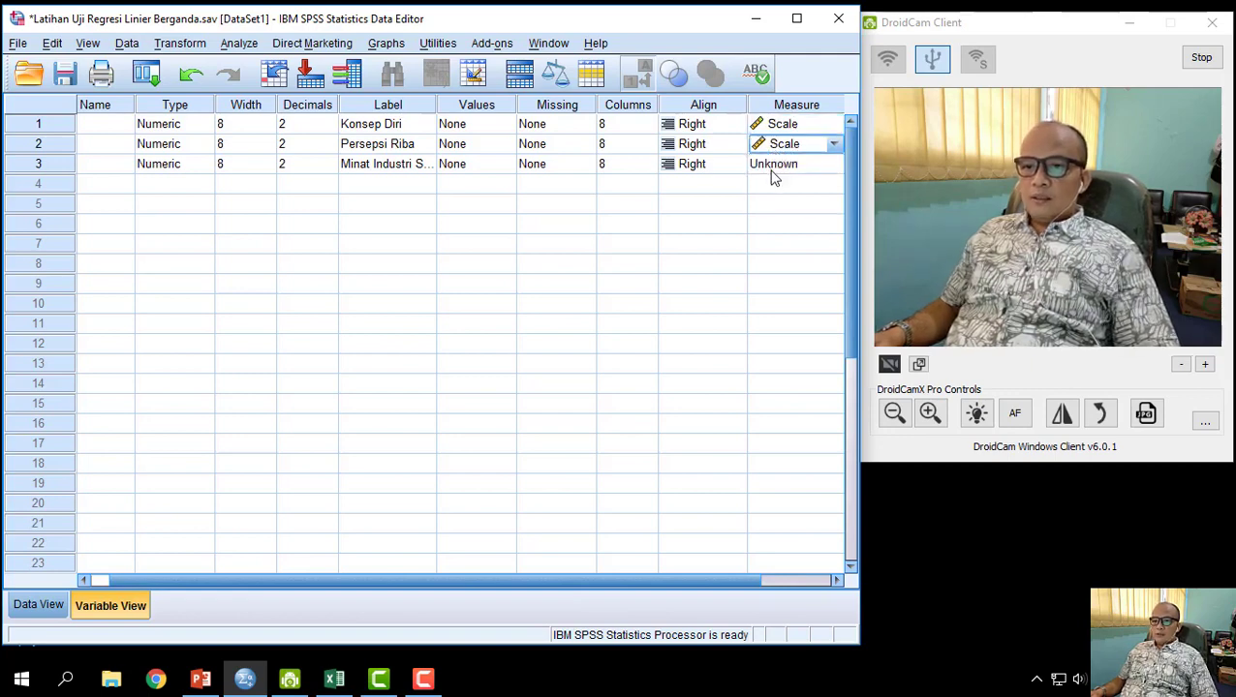
click(779, 167)
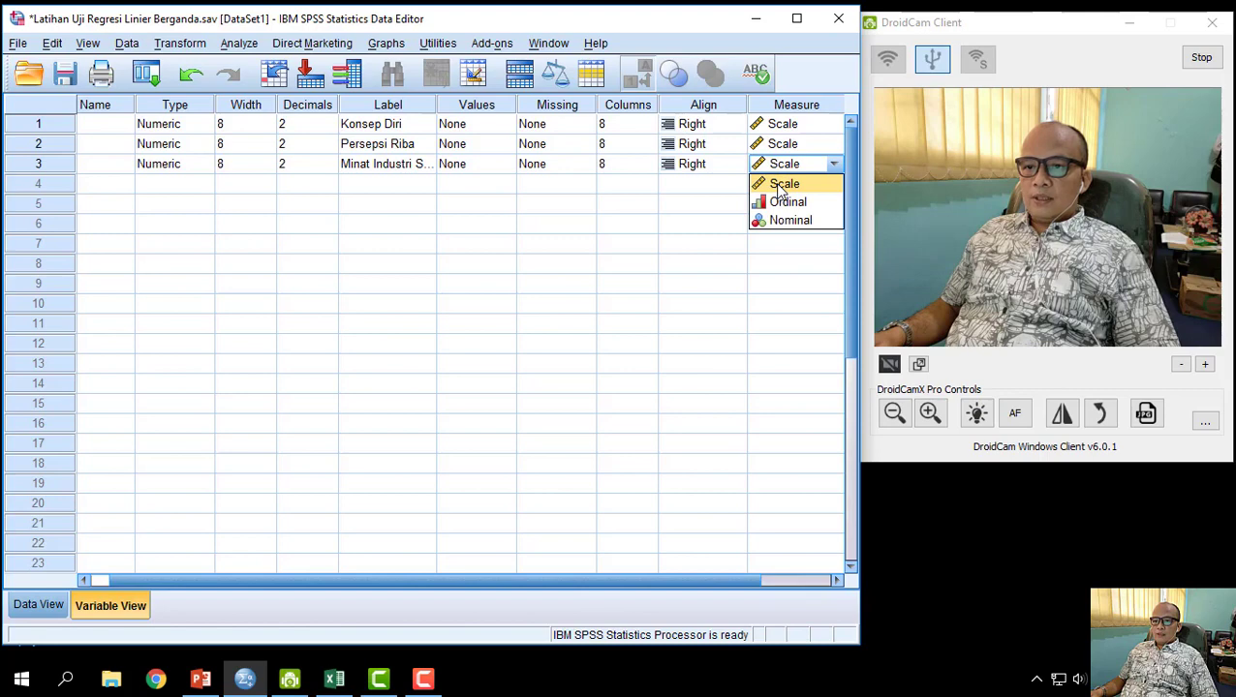
click(780, 185)
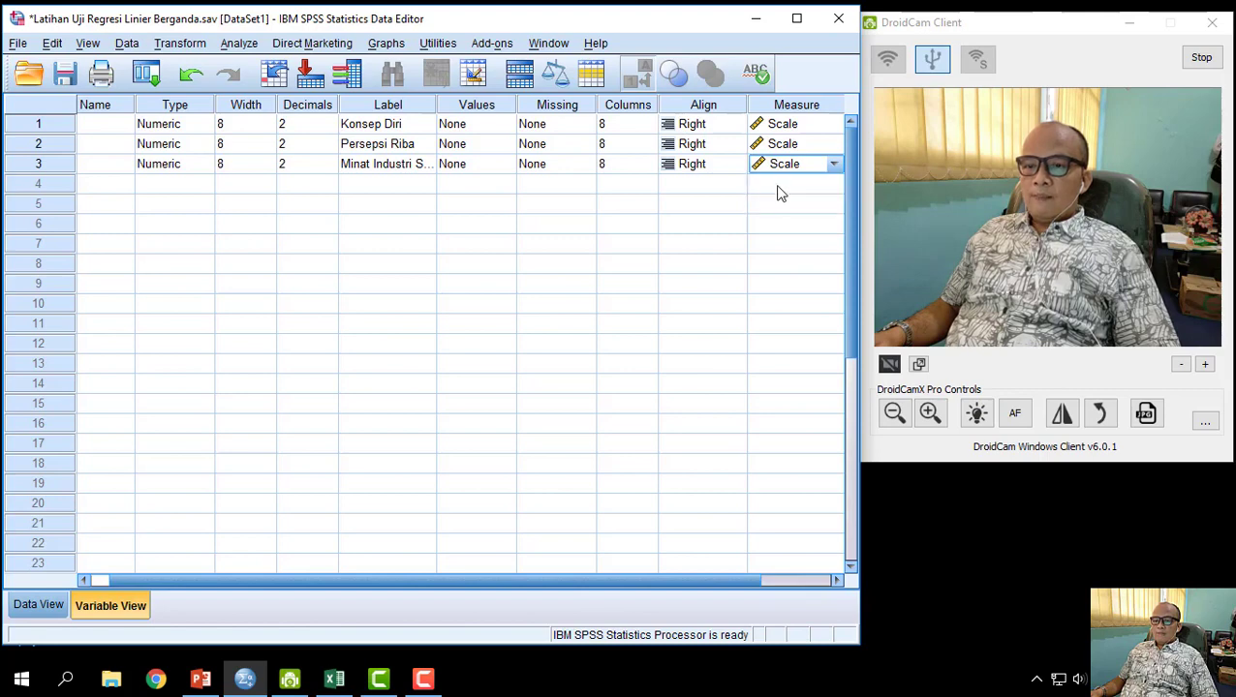
click(651, 189)
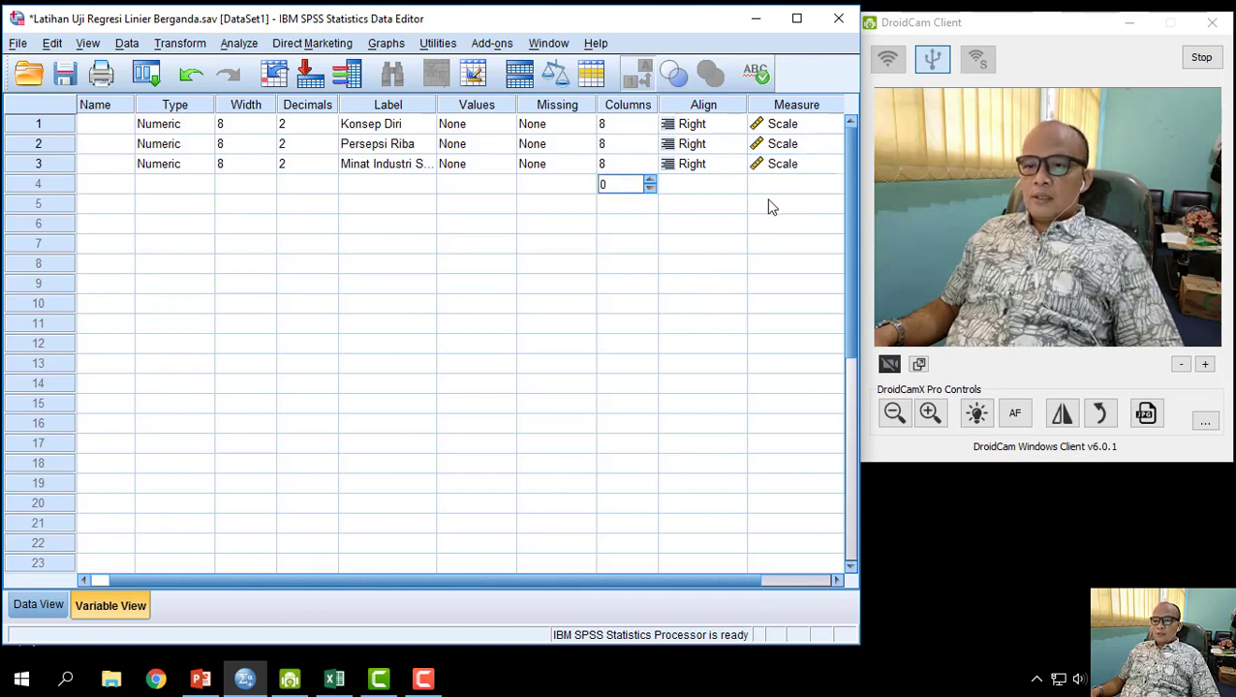
- Return to the data and start a Linear Regression with Minat Industri Syari'ah [Y] as the dependent variable
click(44, 605)
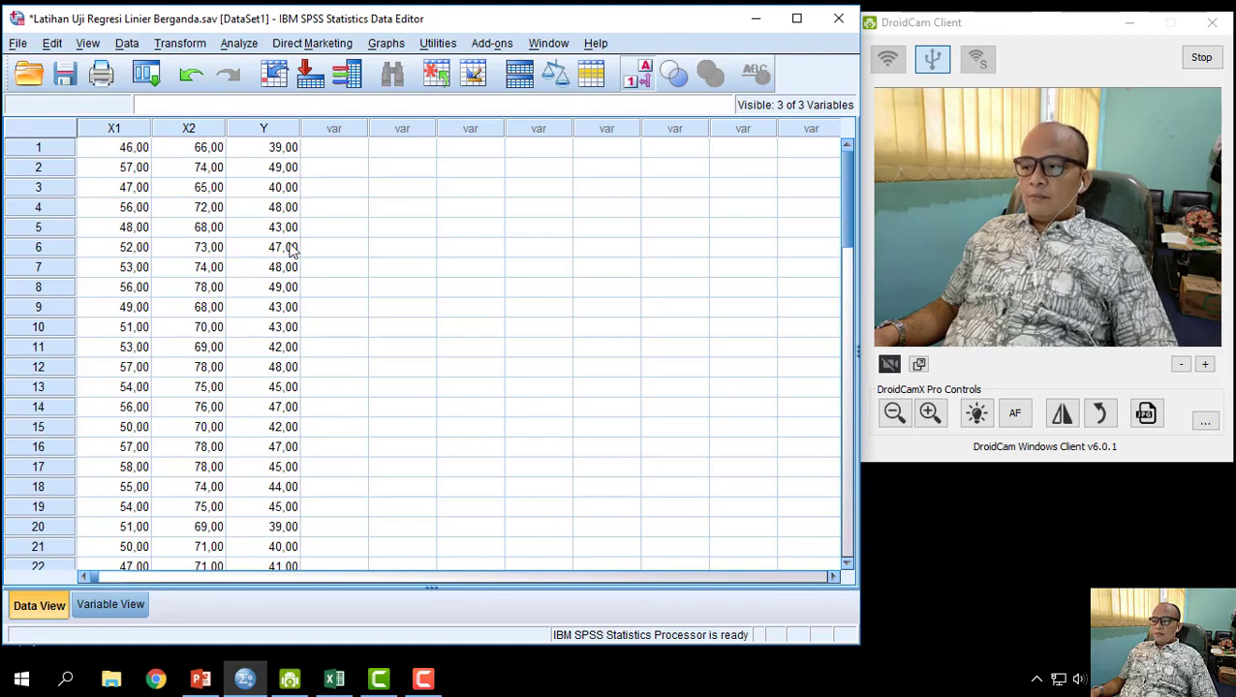
click(240, 44)
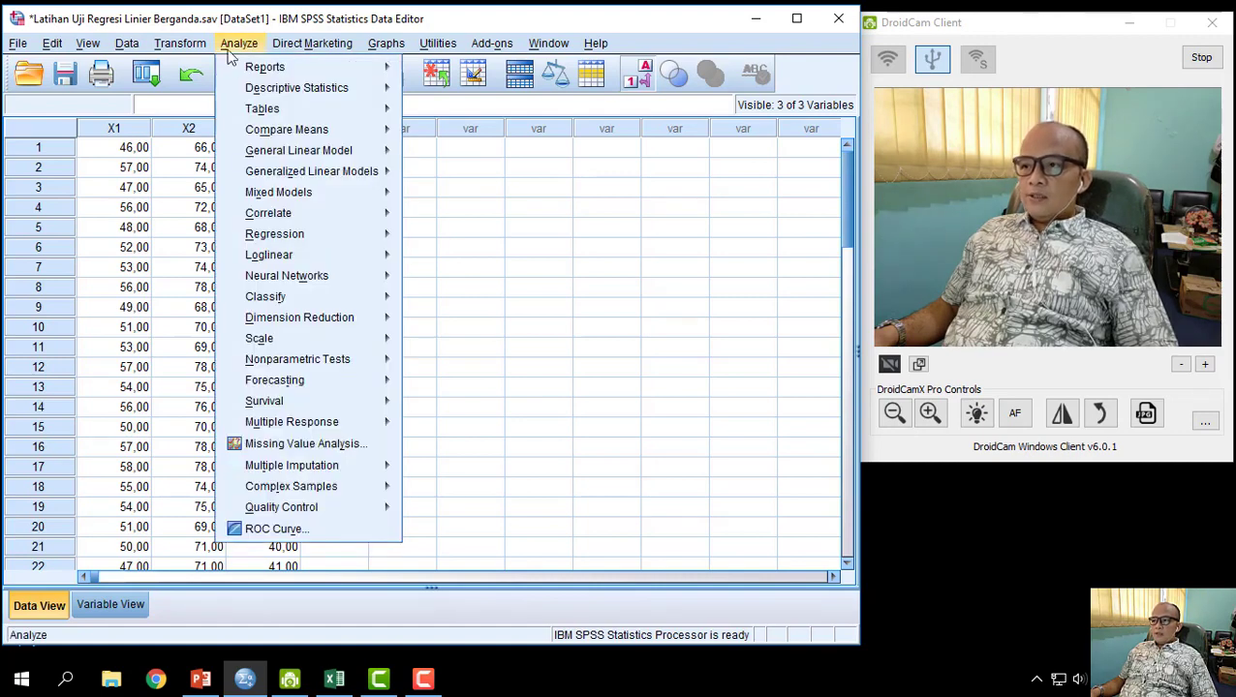
mouse_move(277, 74)
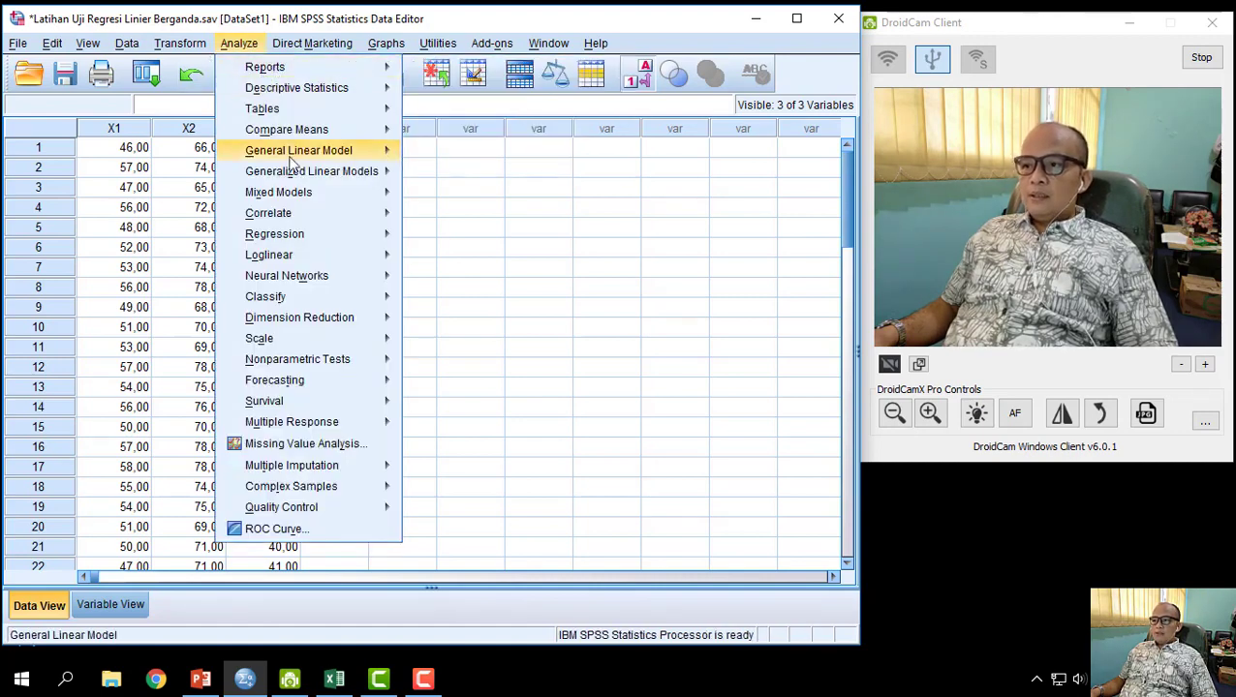
mouse_move(304, 244)
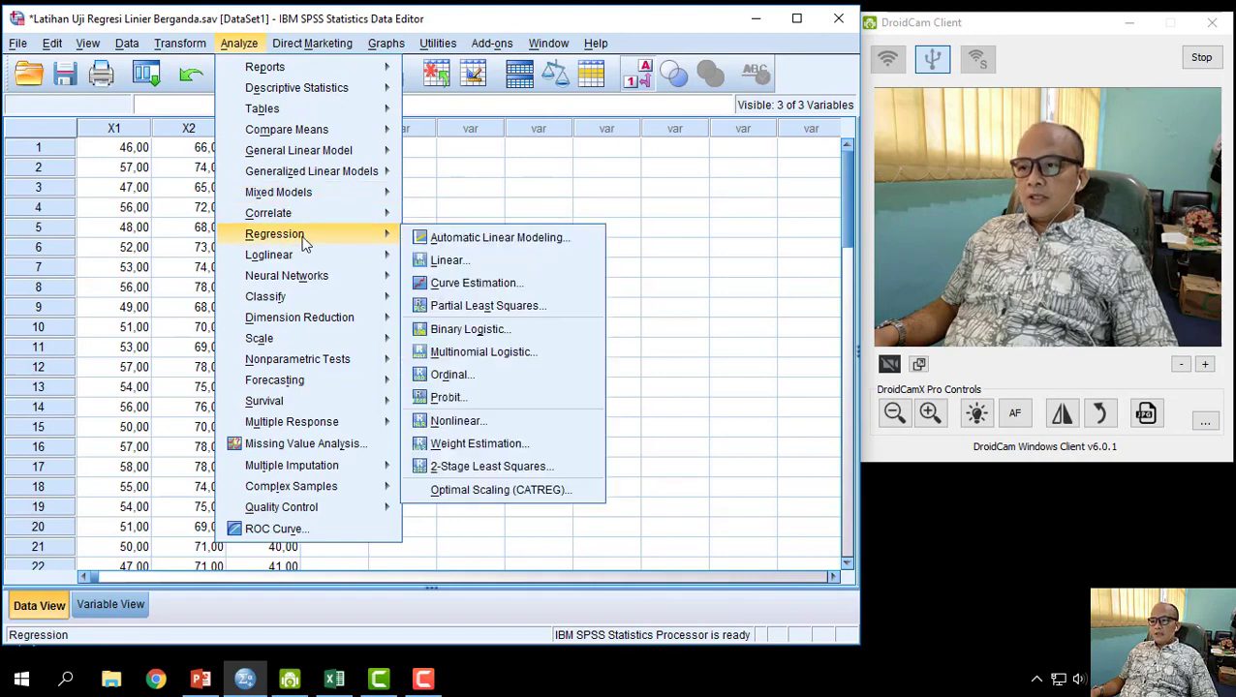
click(447, 262)
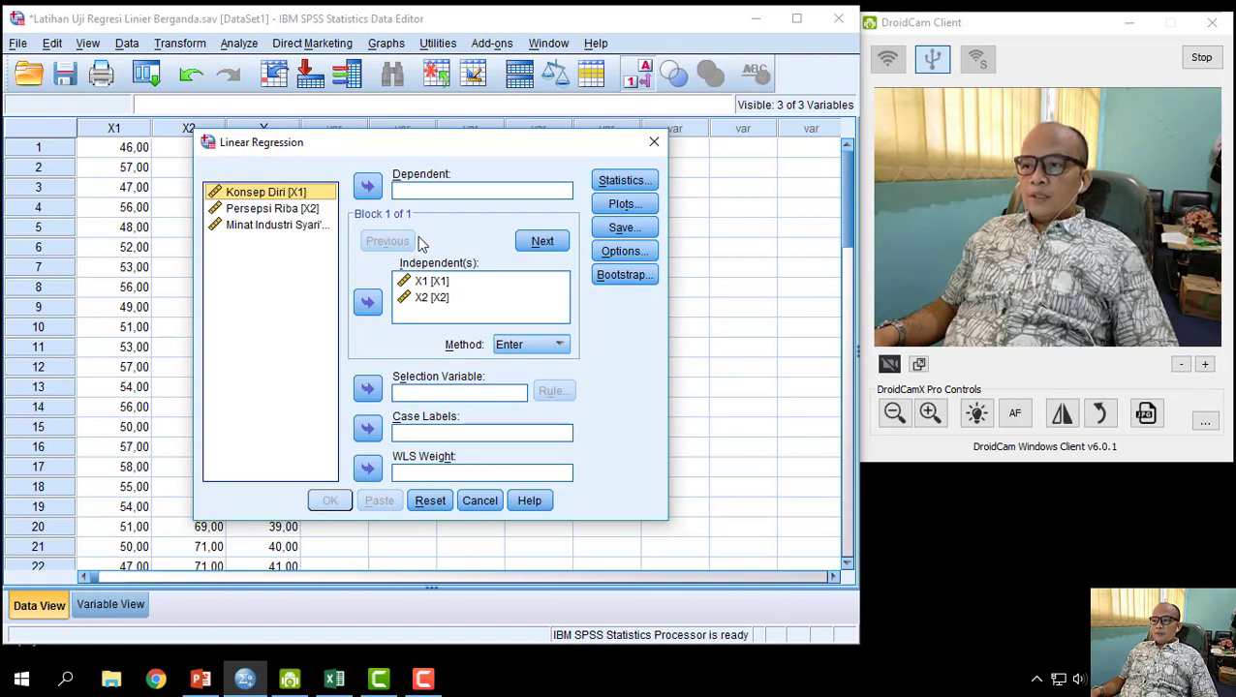
click(277, 228)
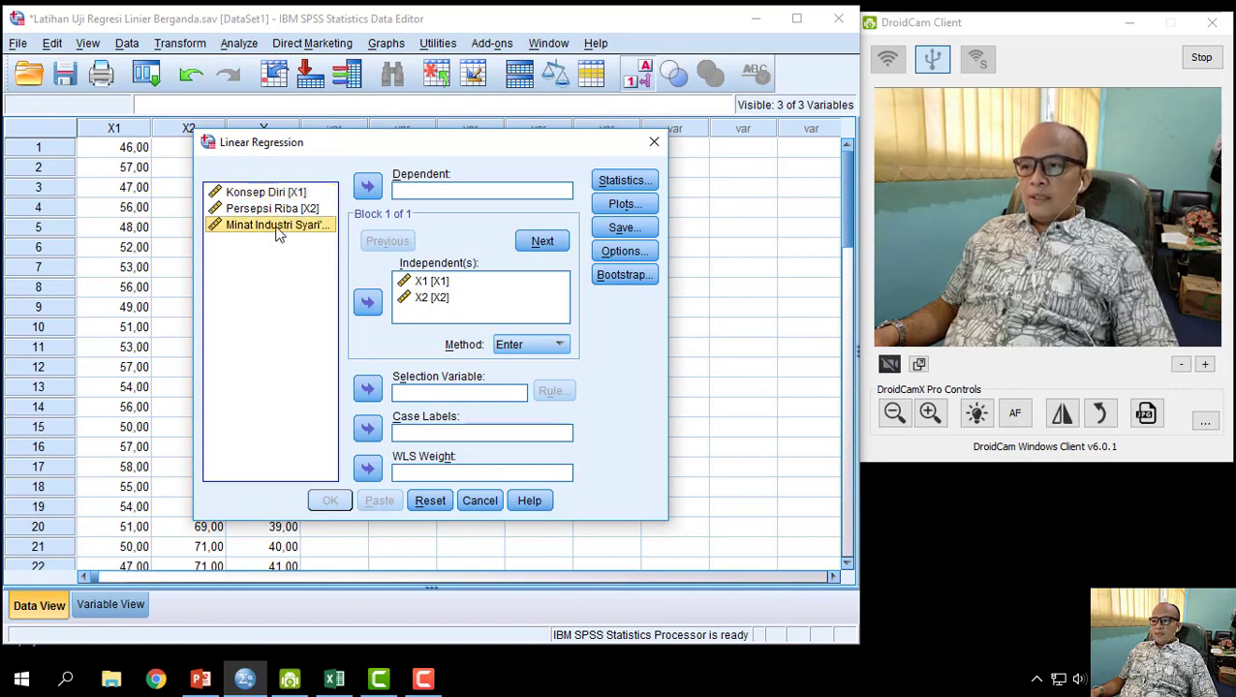
click(367, 187)
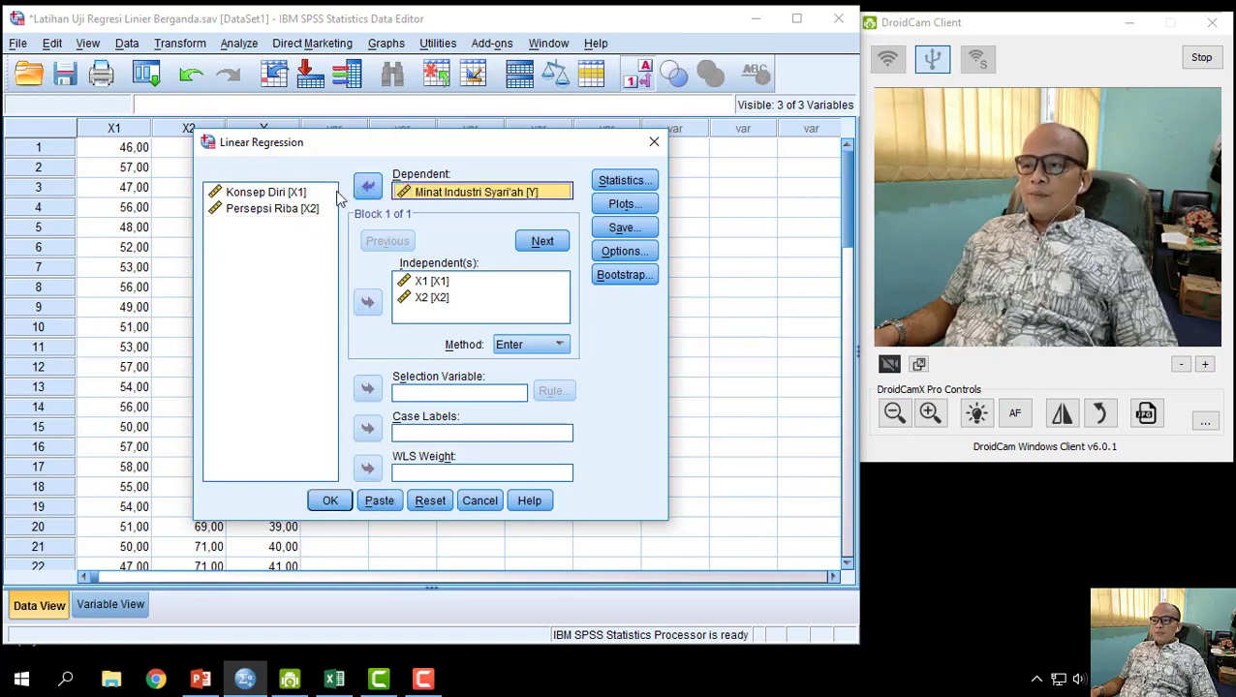
- Replace the leftover X1 and X2 entries in the regression's independents with Konsep Diri [X1] and Persepsi Riba [X2]
click(335, 199)
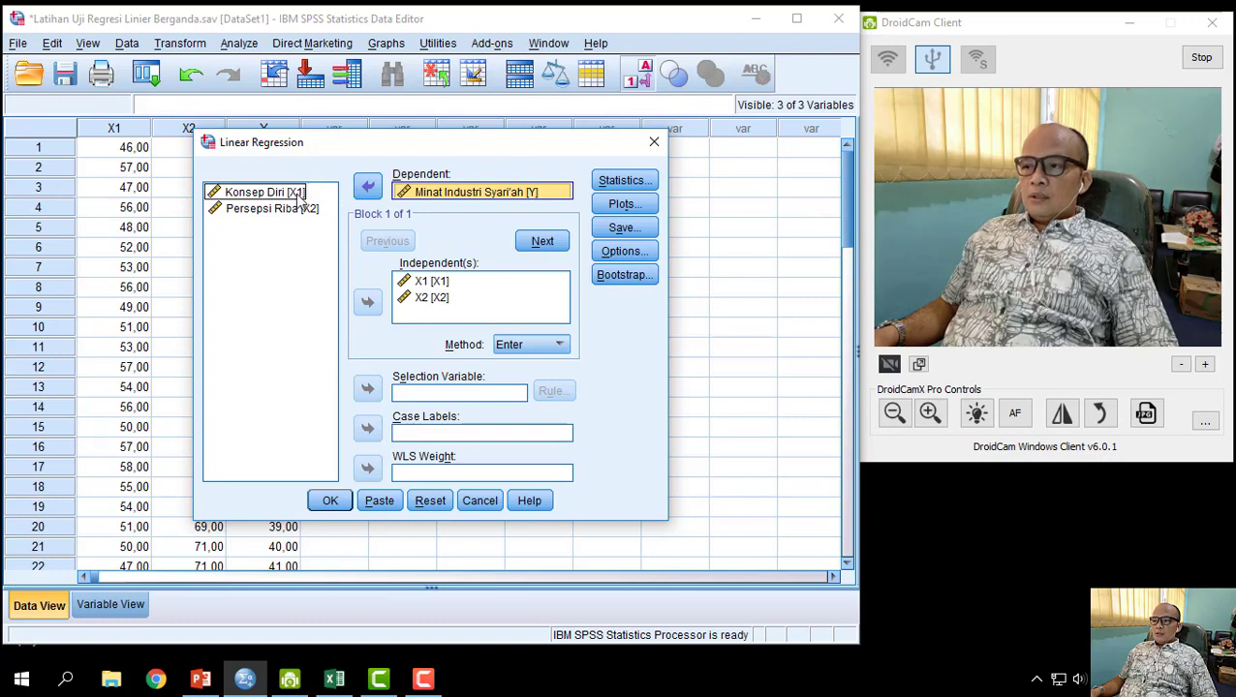
click(424, 283)
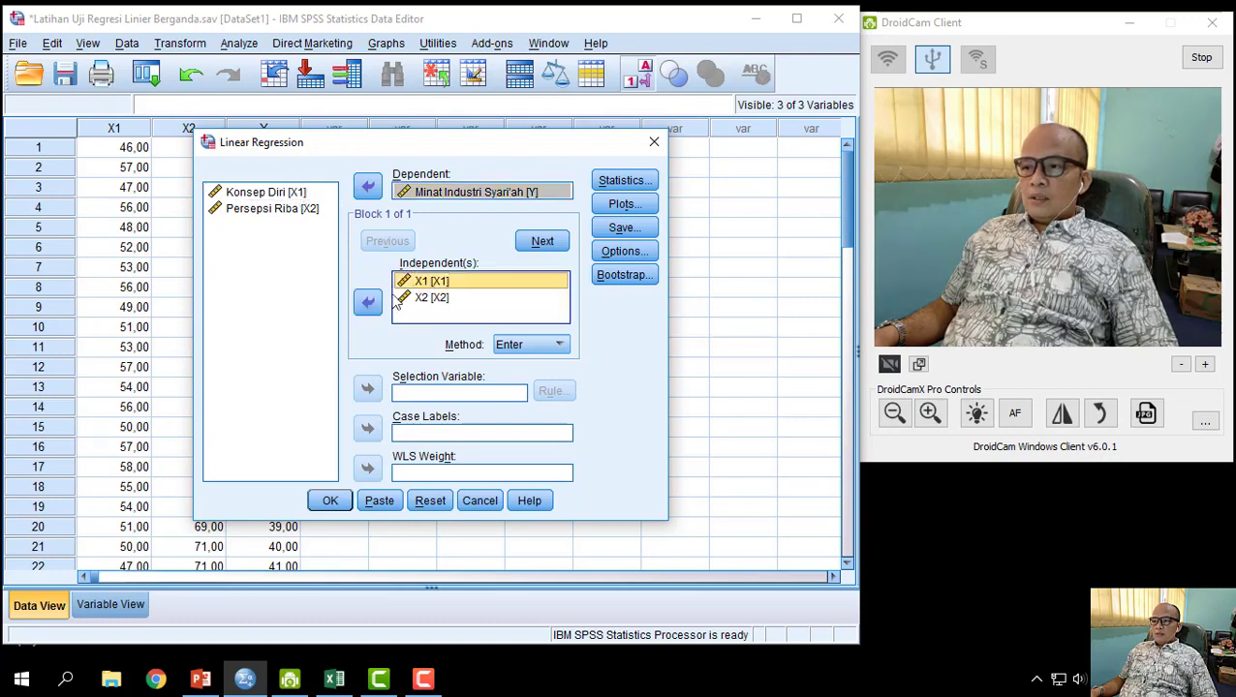
click(369, 303)
click(431, 285)
click(368, 303)
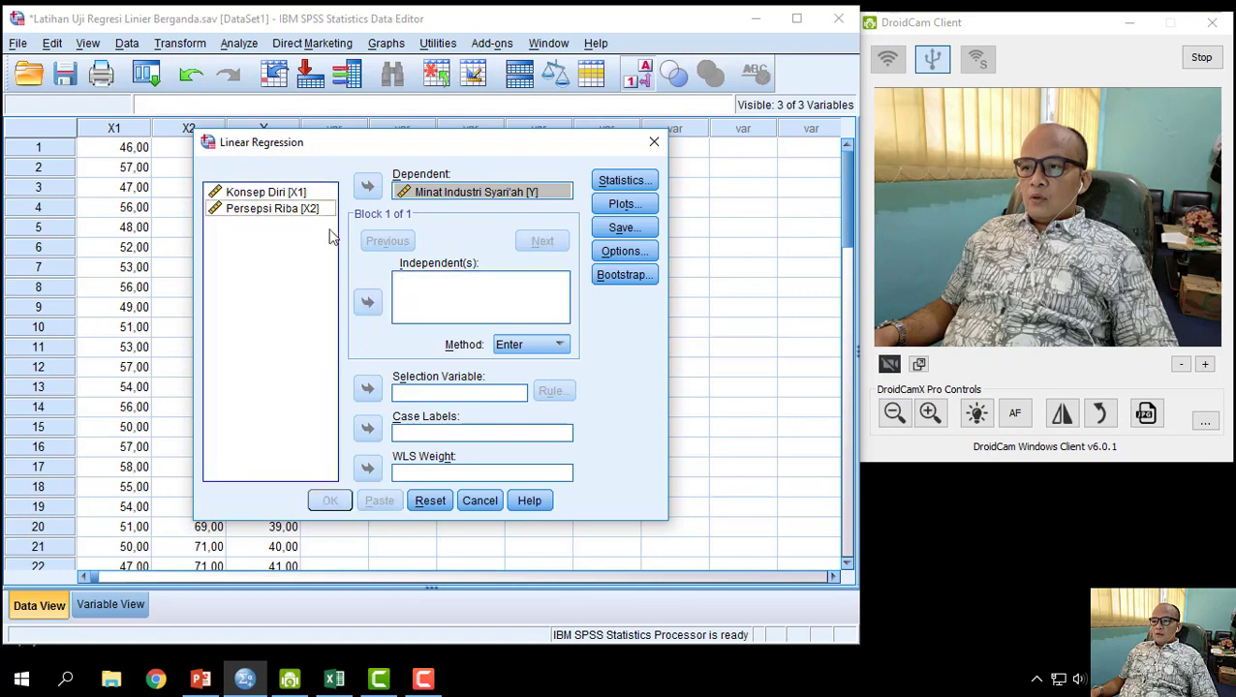
click(297, 197)
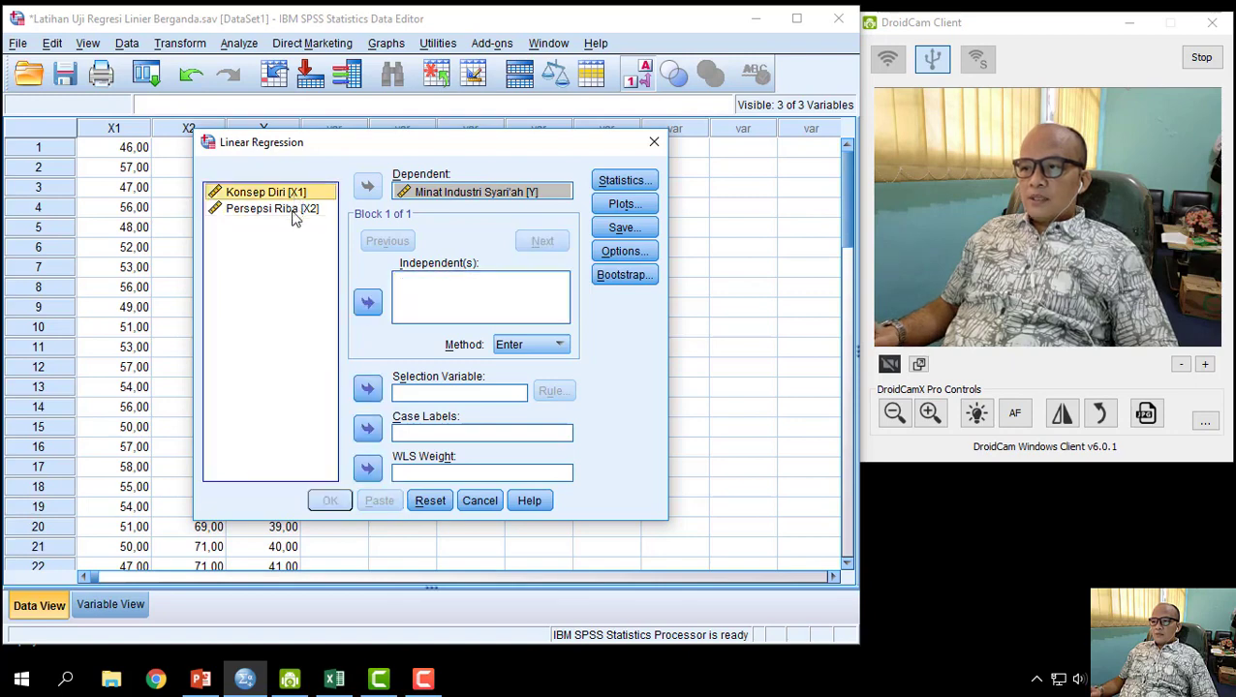
shift+click(293, 211)
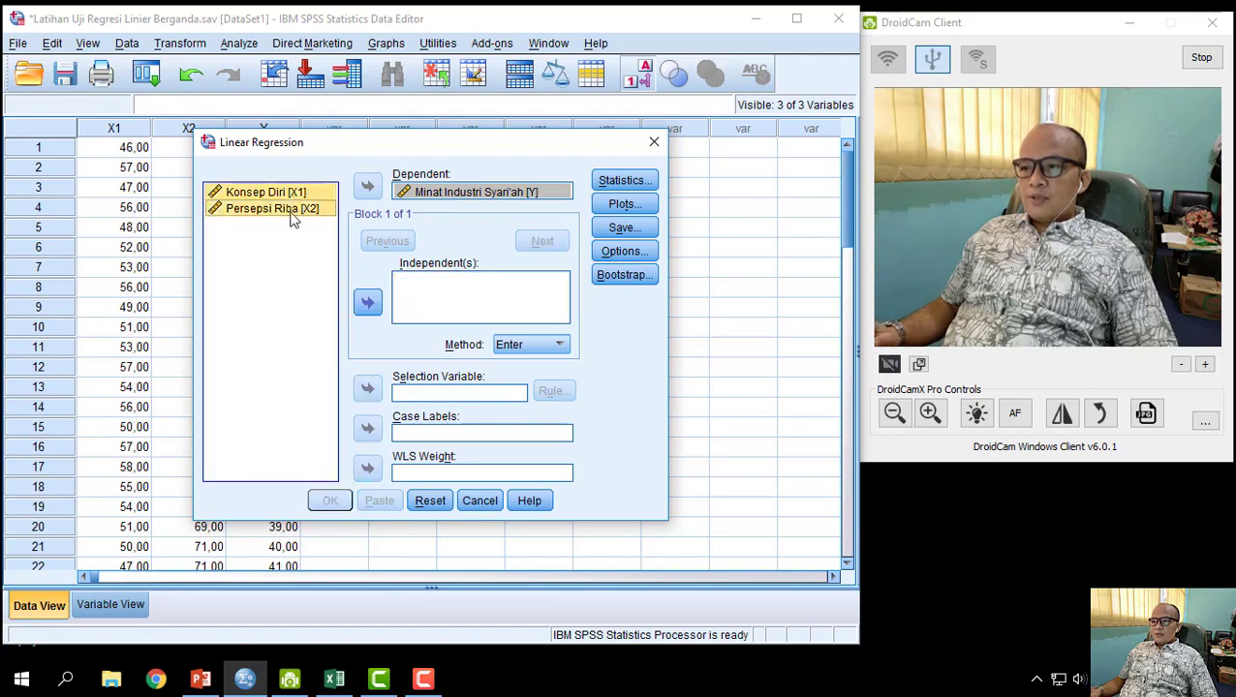
click(368, 303)
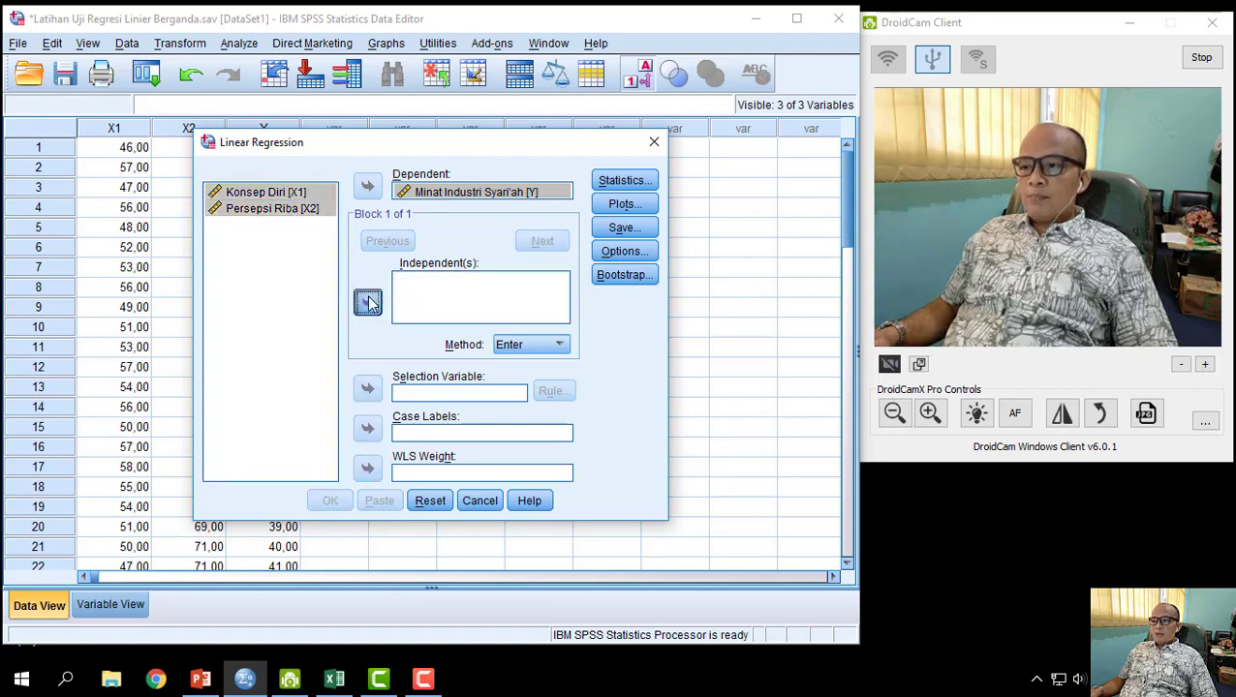
click(647, 182)
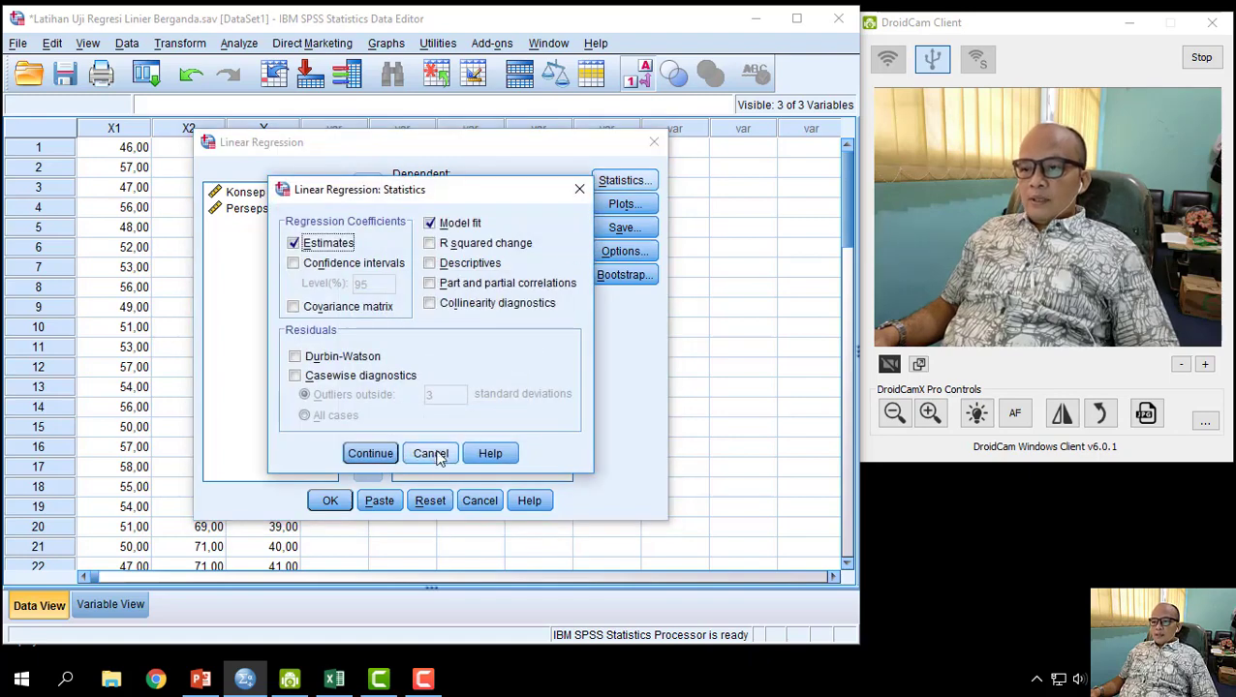
click(435, 454)
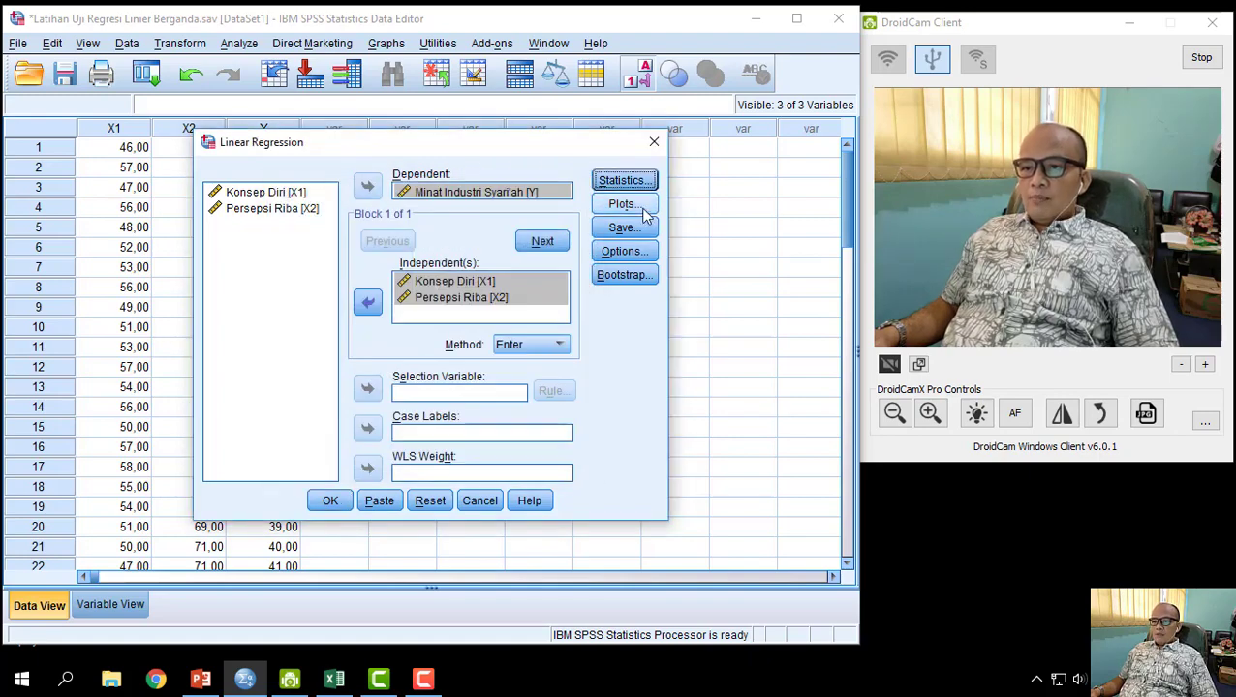
click(642, 209)
click(432, 451)
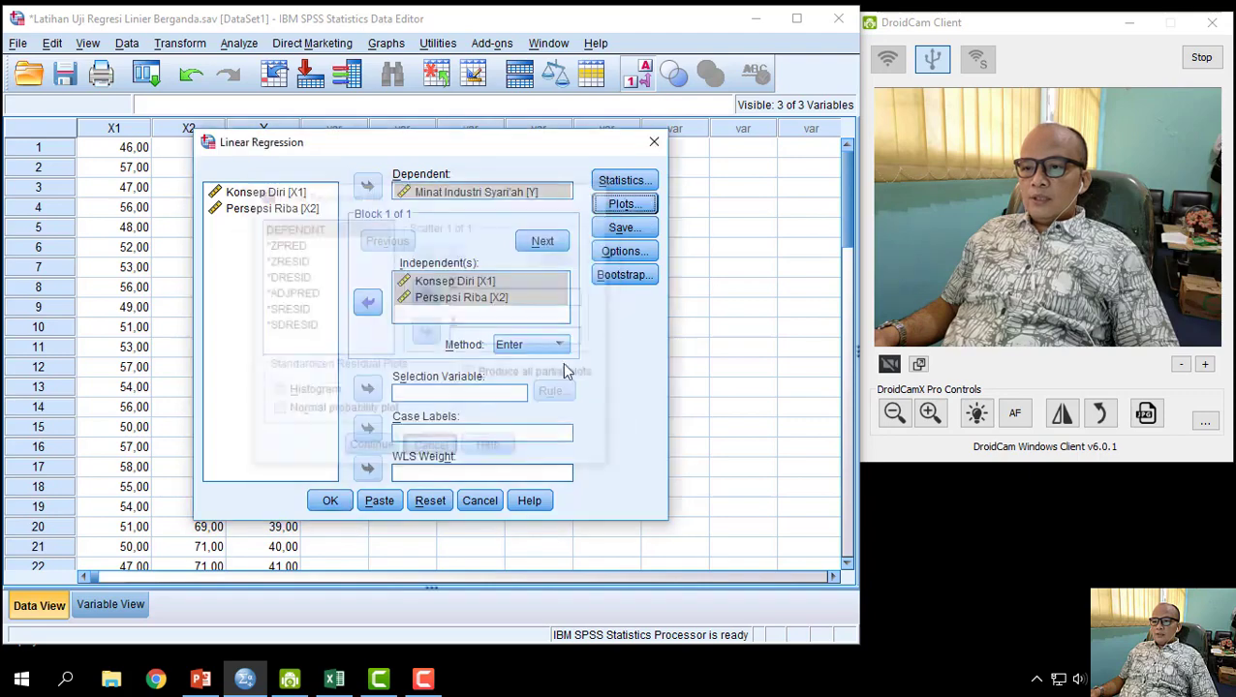
- Set the regression to save unstandardized residuals and run it
click(641, 228)
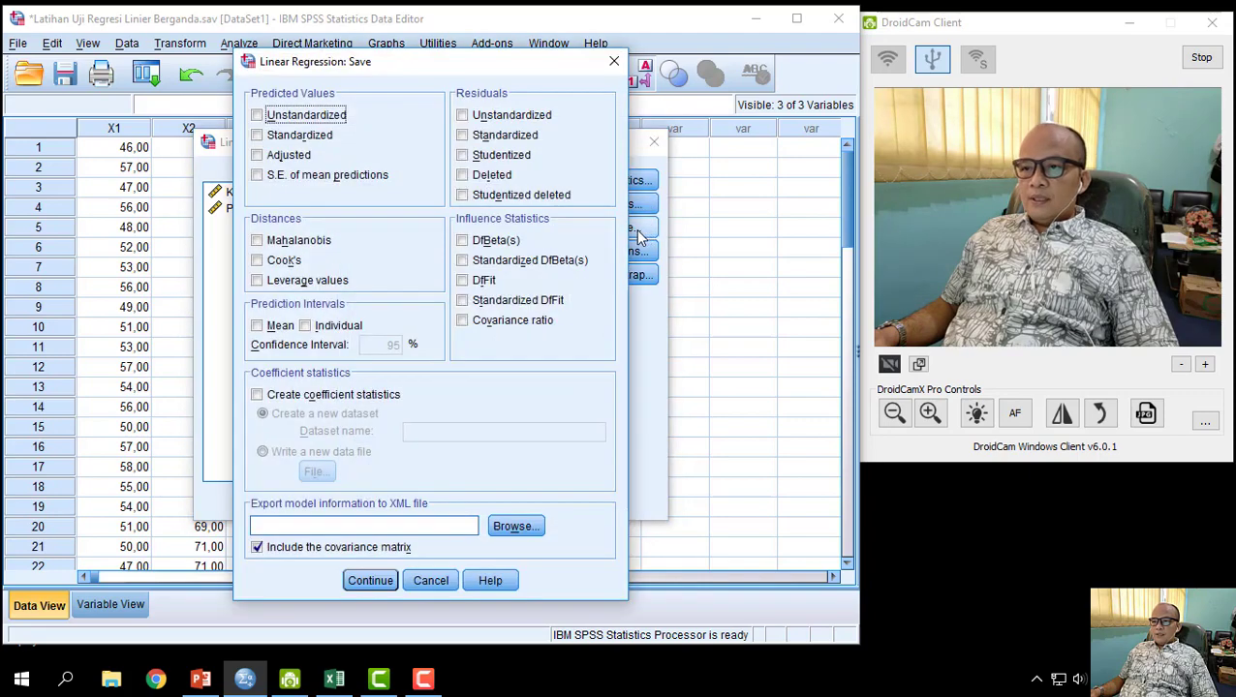
click(487, 118)
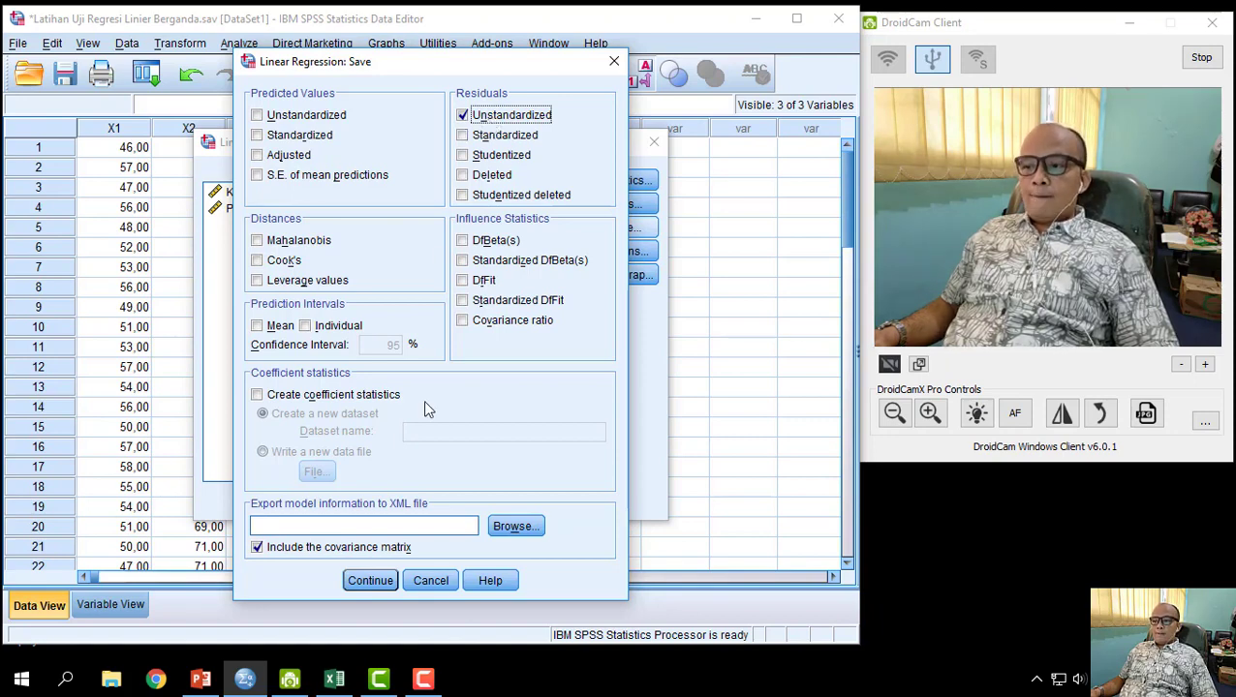
click(370, 581)
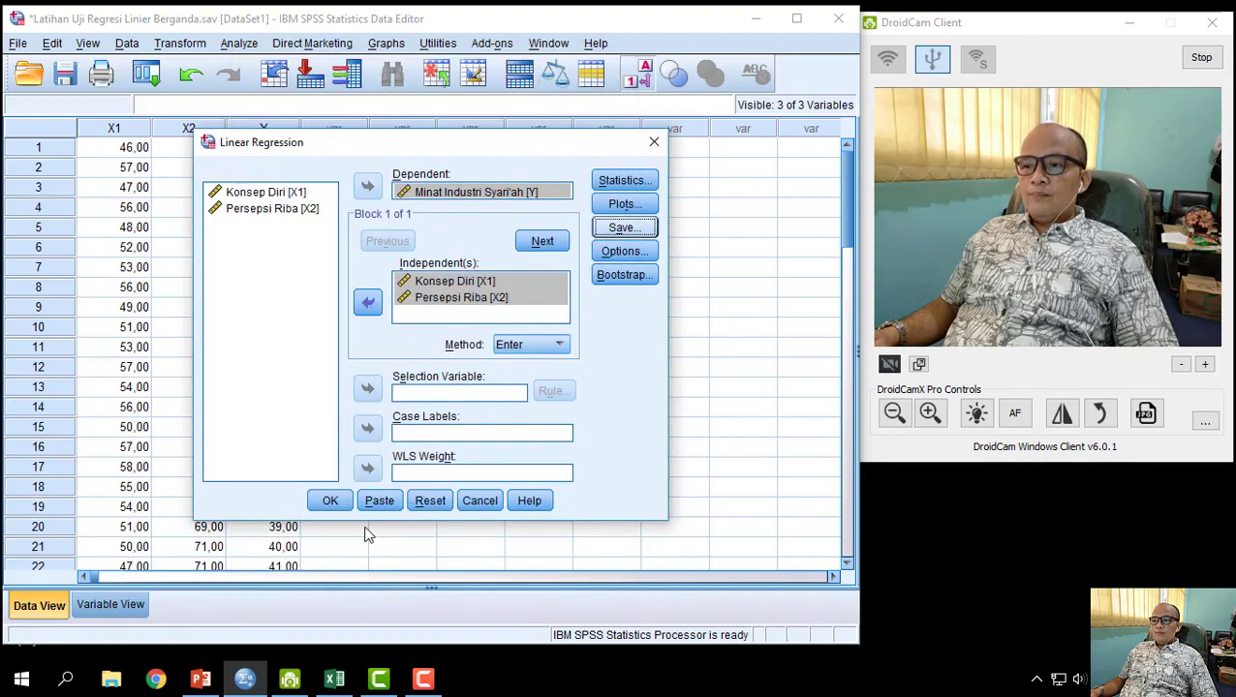
click(328, 501)
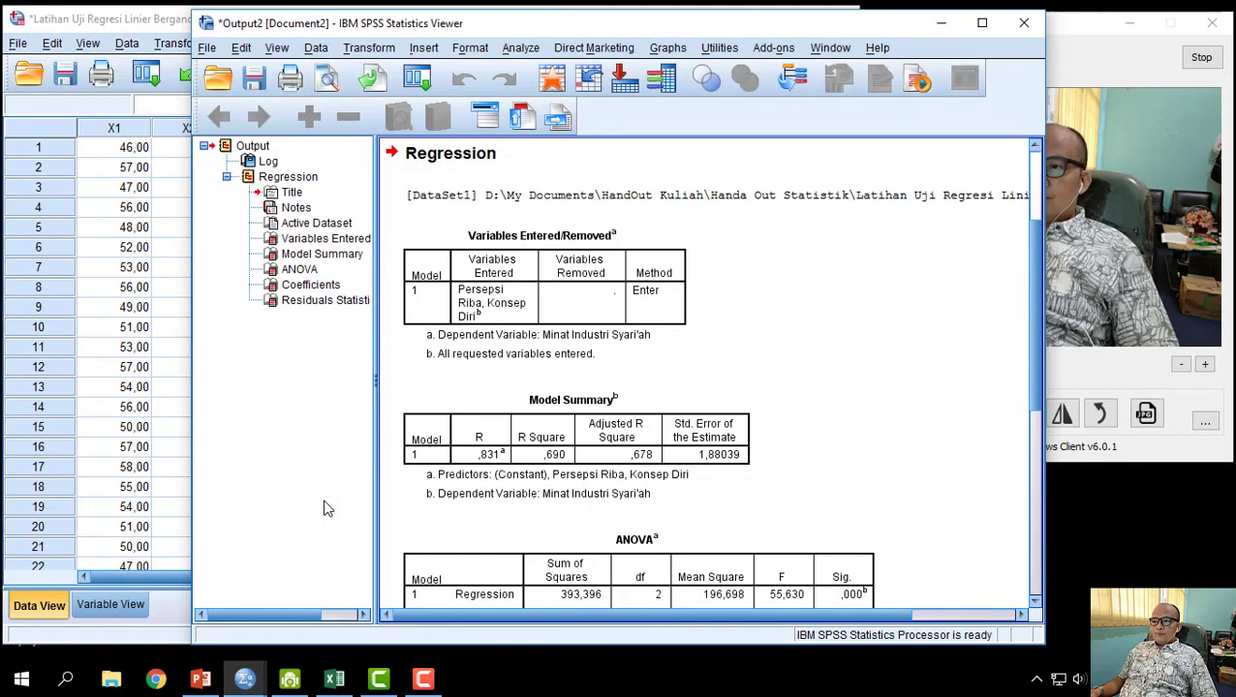
- Examine the regression output down to the coefficients and residuals statistics tables, and return to the dataset in the Data Editor
drag(842, 23, 663, 35)
scroll(624, 344, down, 5)
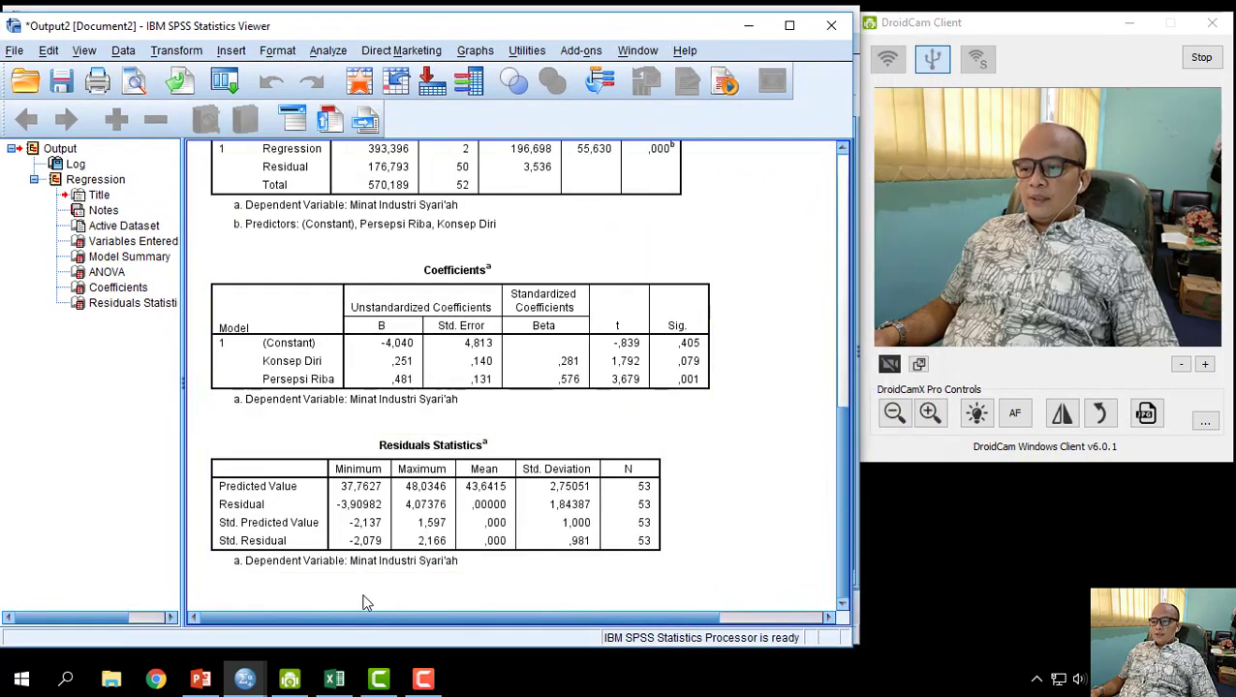
click(334, 679)
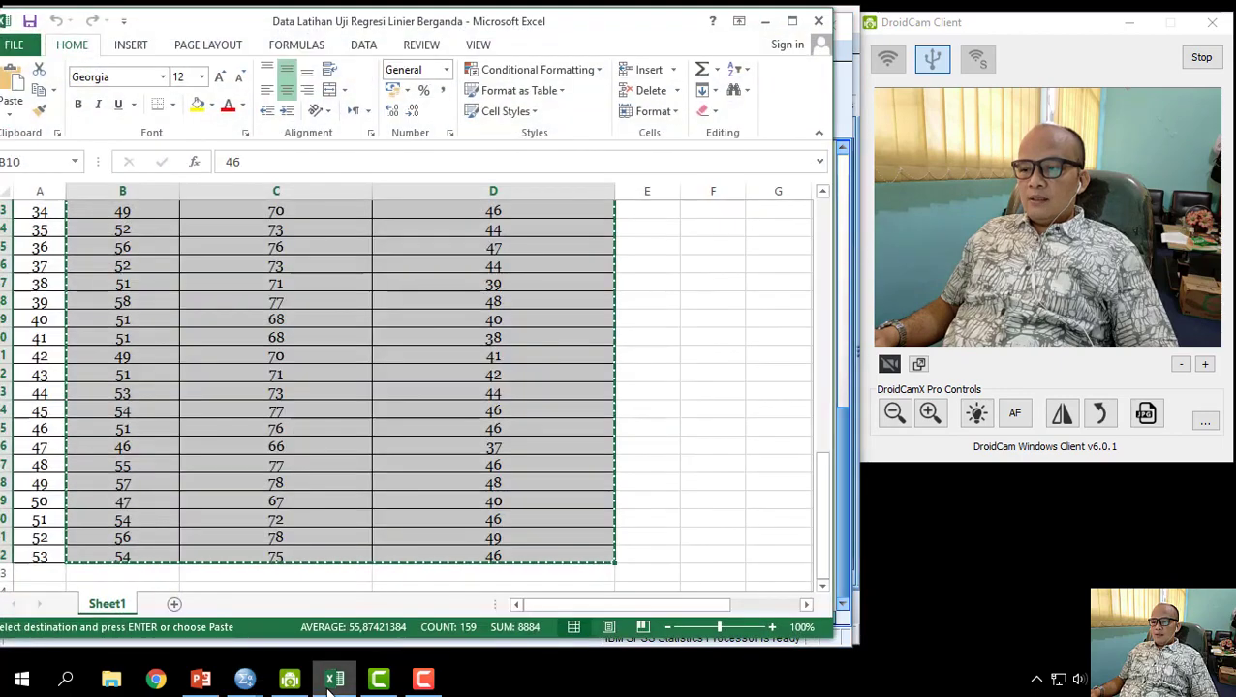
click(332, 681)
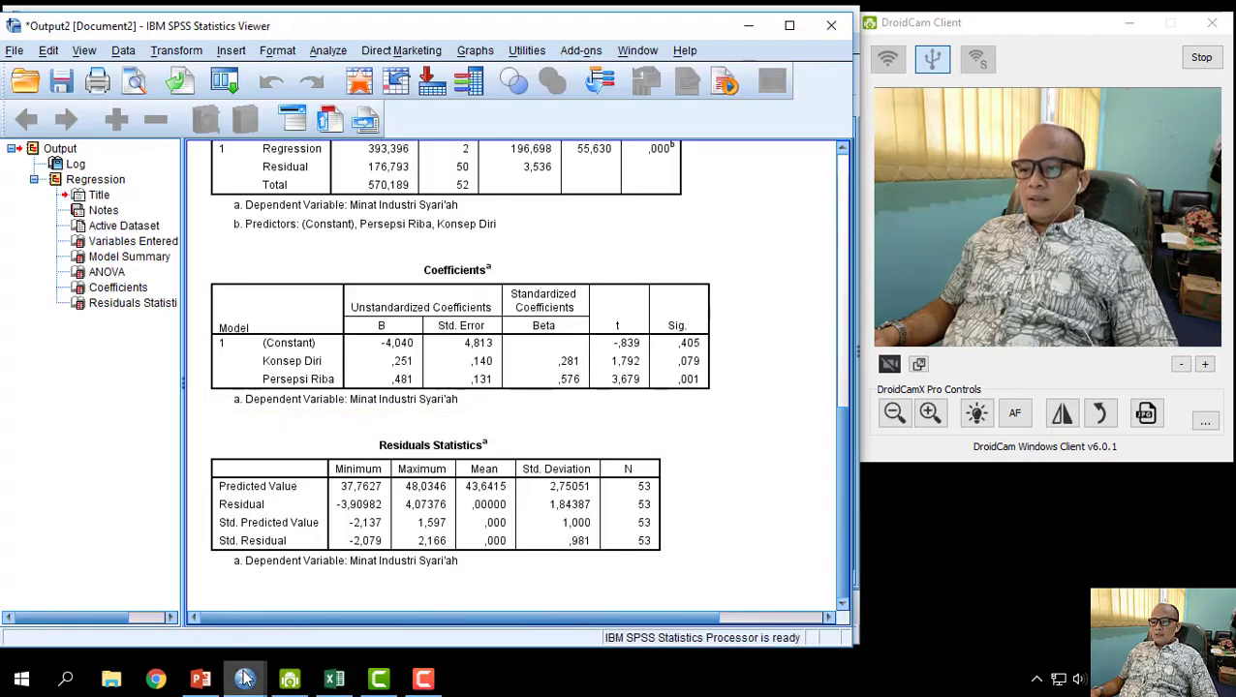
mouse_move(245, 677)
click(175, 603)
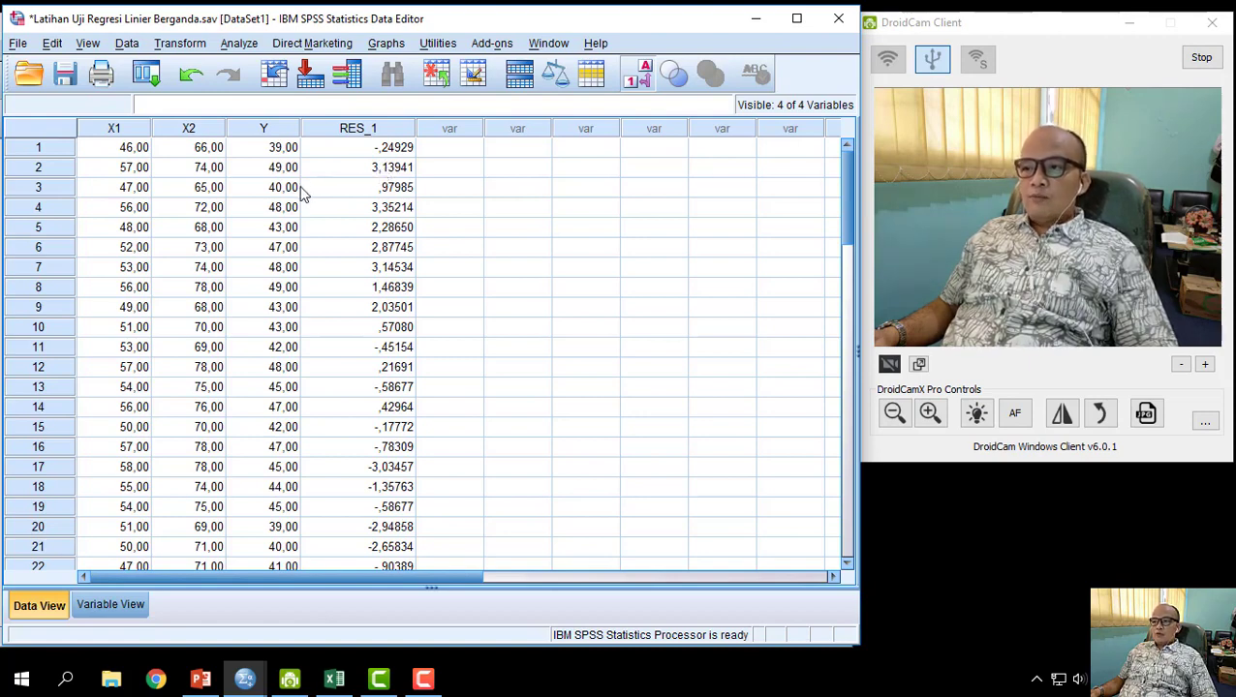
- Compute the target variable ABS_Res from the numeric expression ABS_RES(RES_1)
click(192, 45)
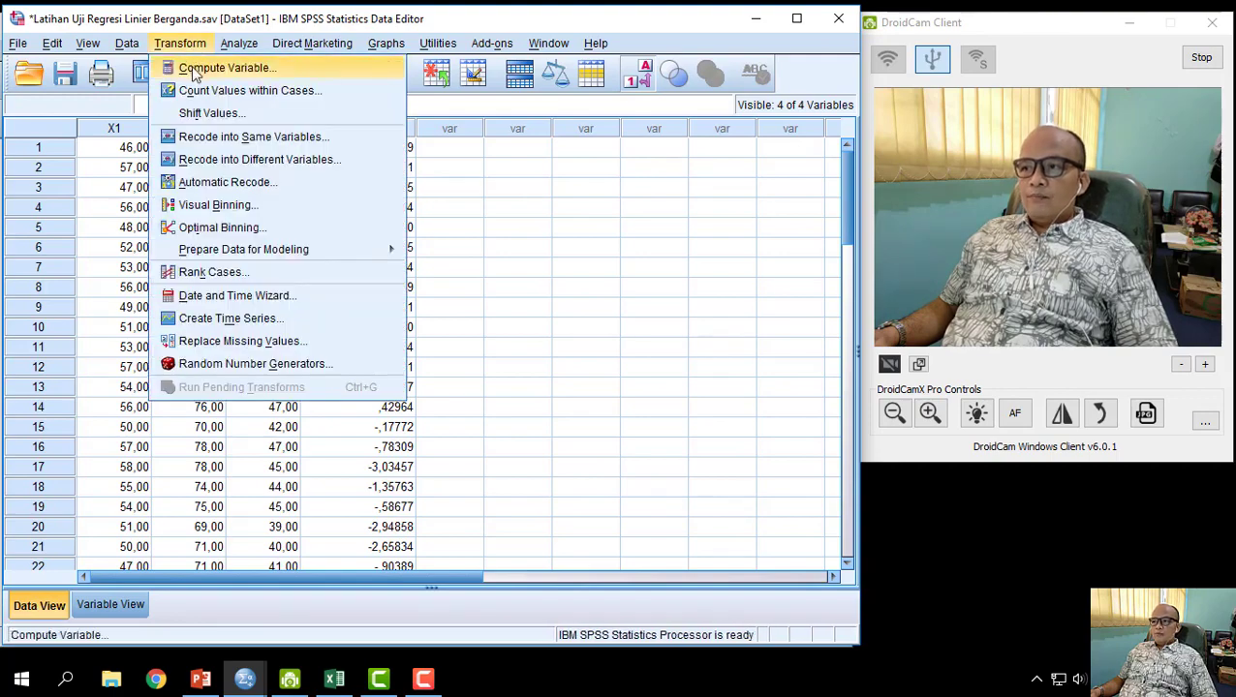
click(191, 66)
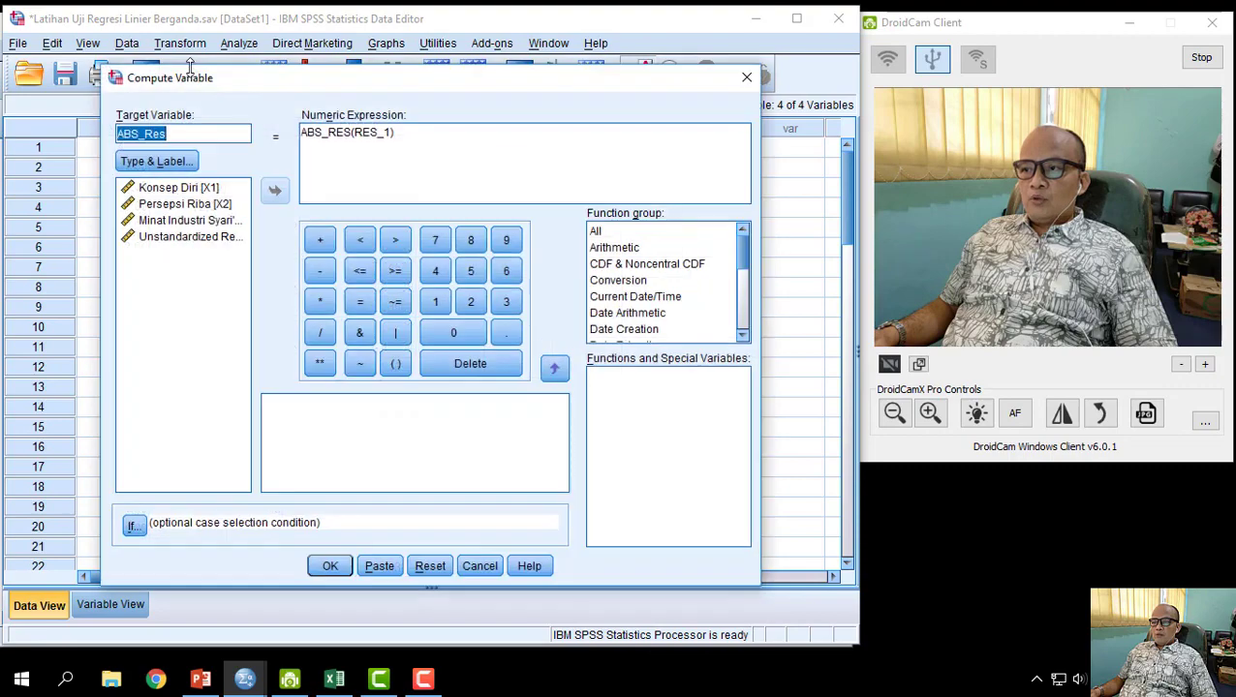
click(198, 131)
drag(198, 133, 117, 135)
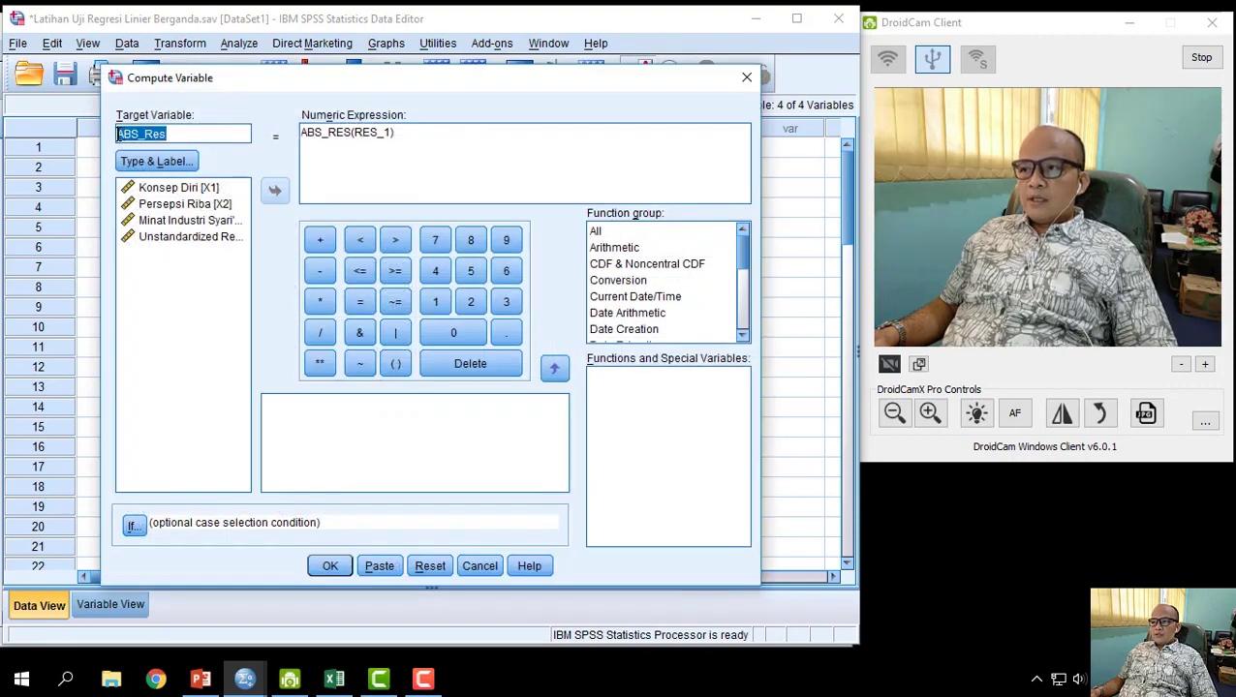
click(199, 135)
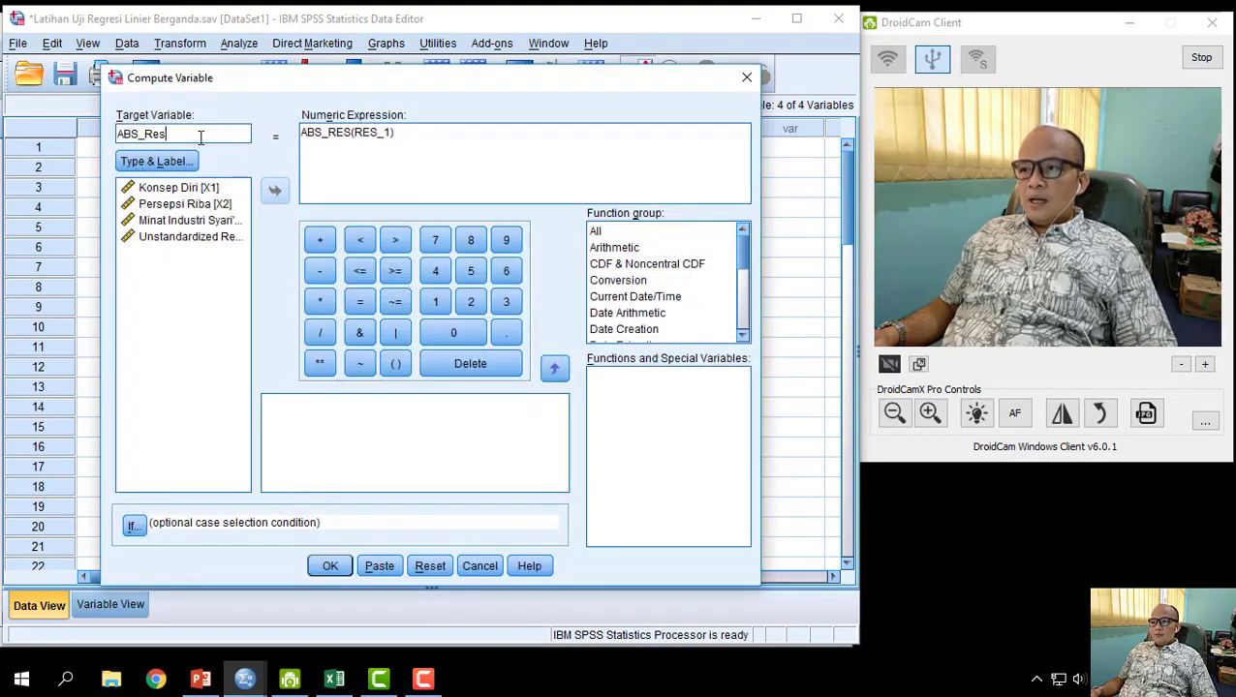
click(411, 135)
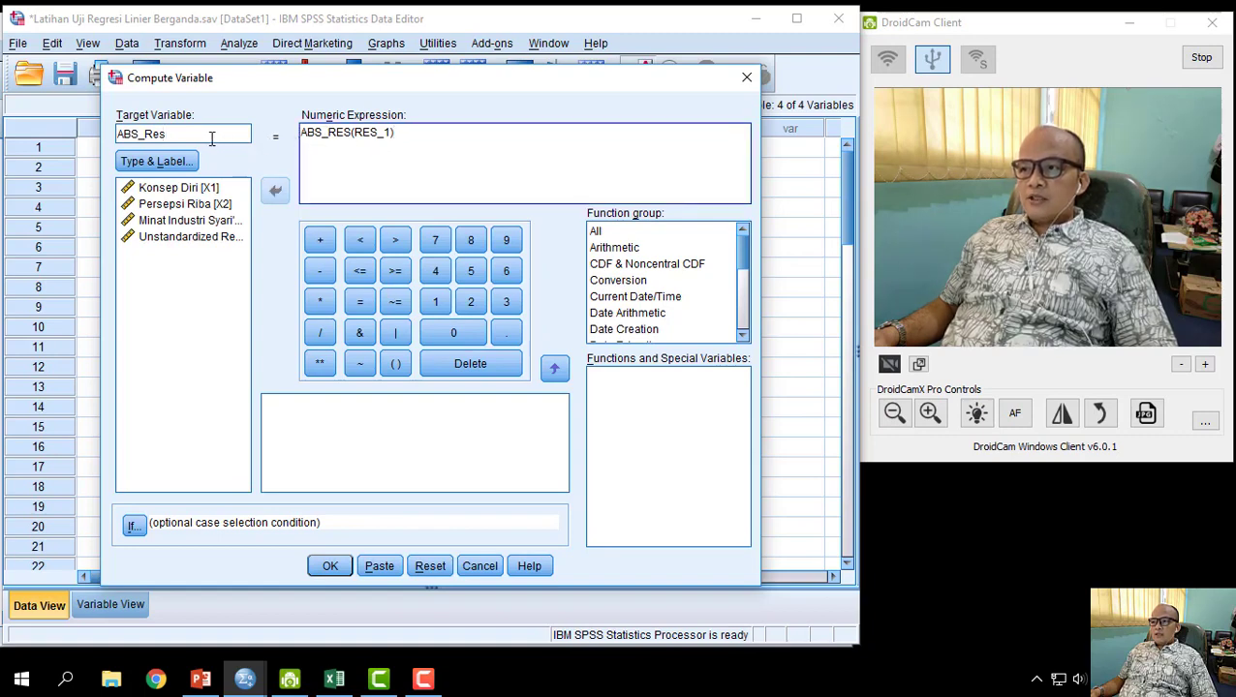
drag(167, 135, 103, 136)
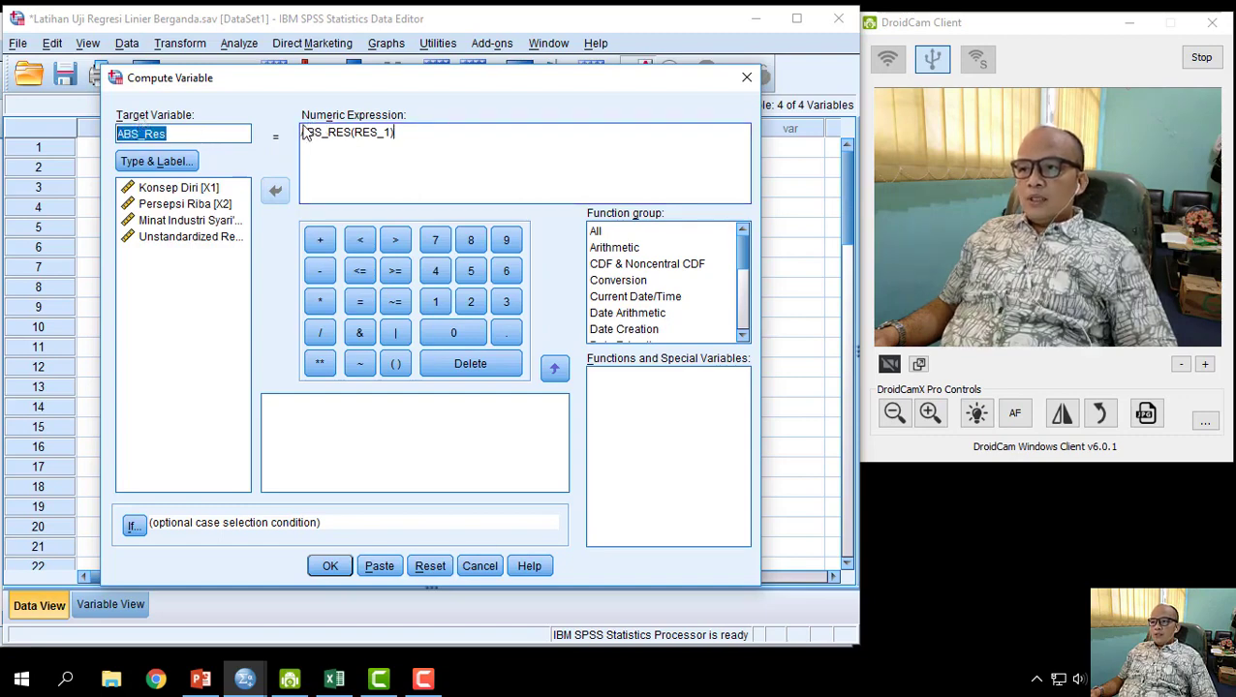
click(401, 133)
drag(401, 132, 307, 132)
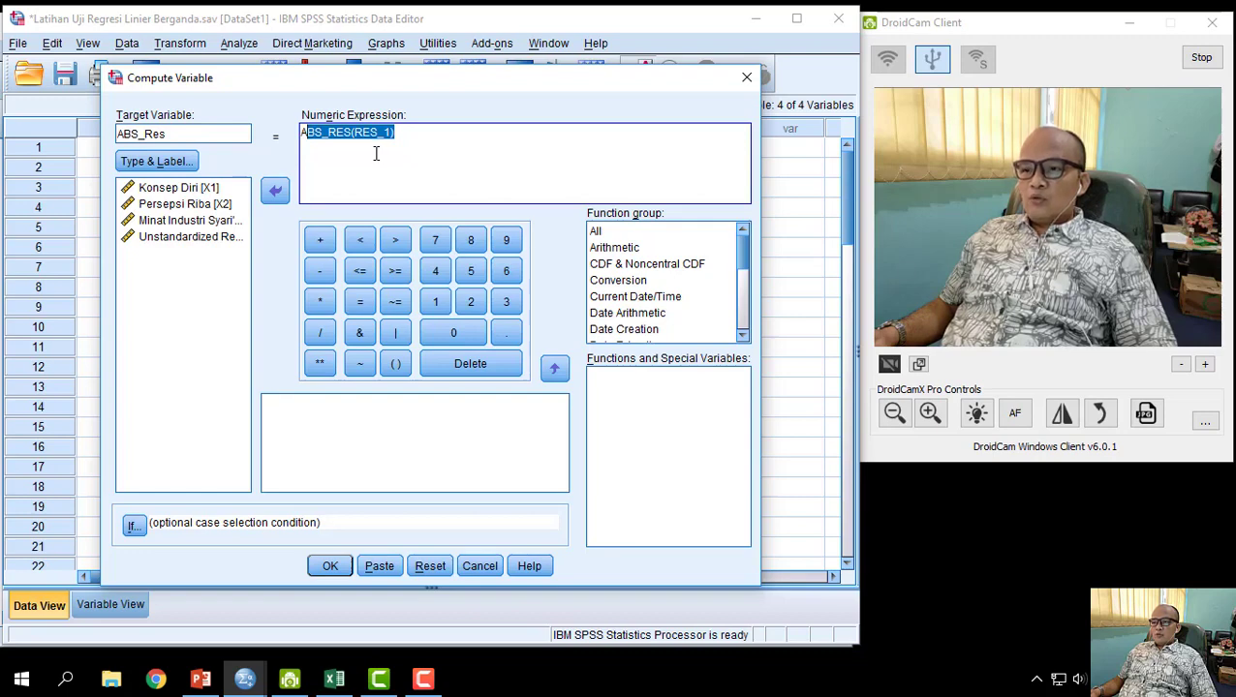
click(403, 159)
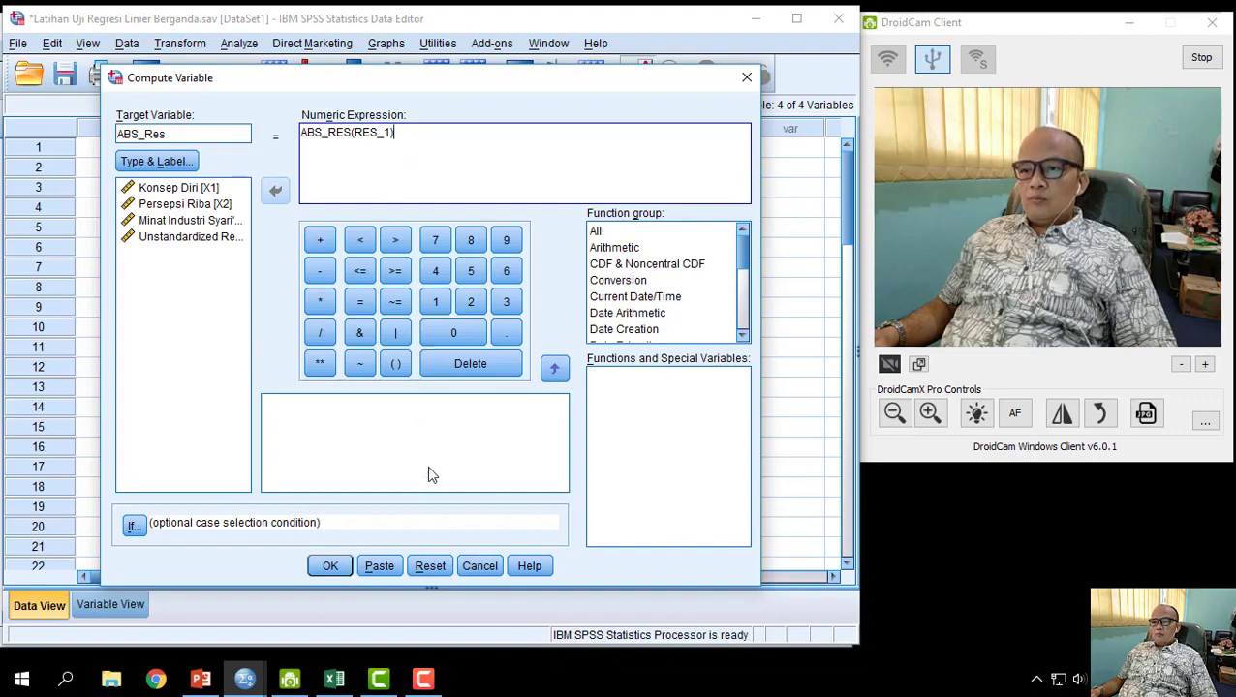
click(330, 567)
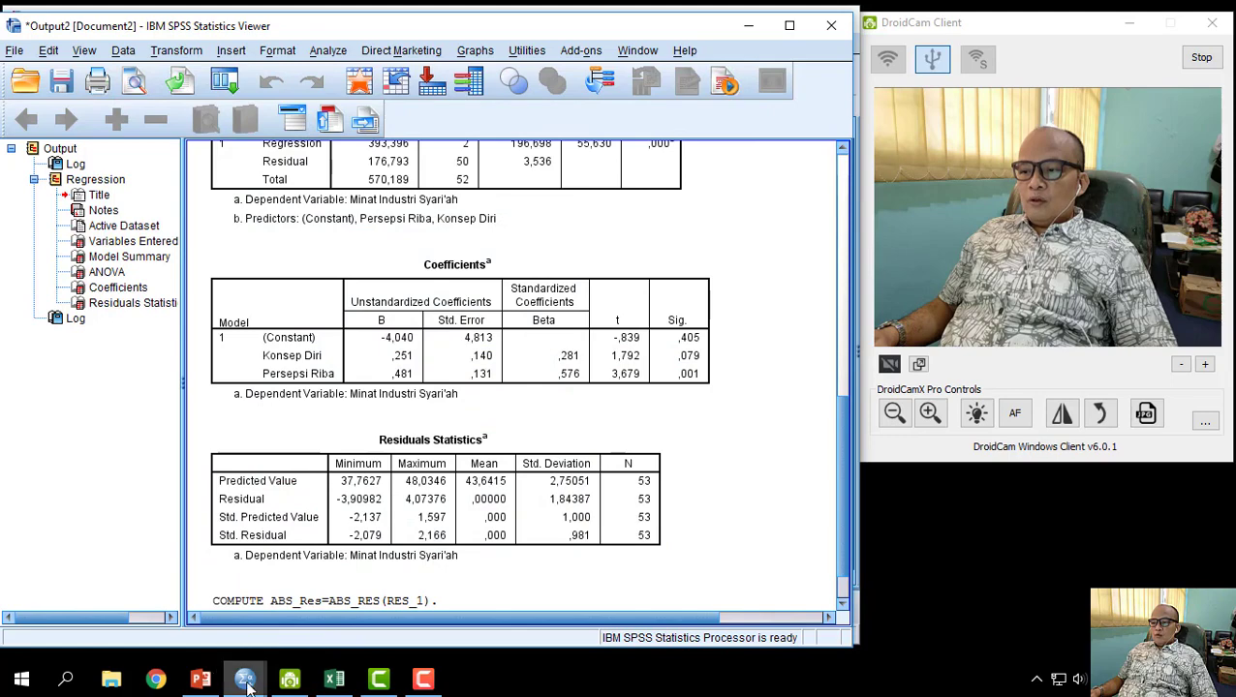
- Return to the dataset and set up a Linear Regression with ABS_Res replacing Minat Industri Syari'ah [Y] as the dependent variable
mouse_move(245, 678)
click(209, 614)
click(209, 613)
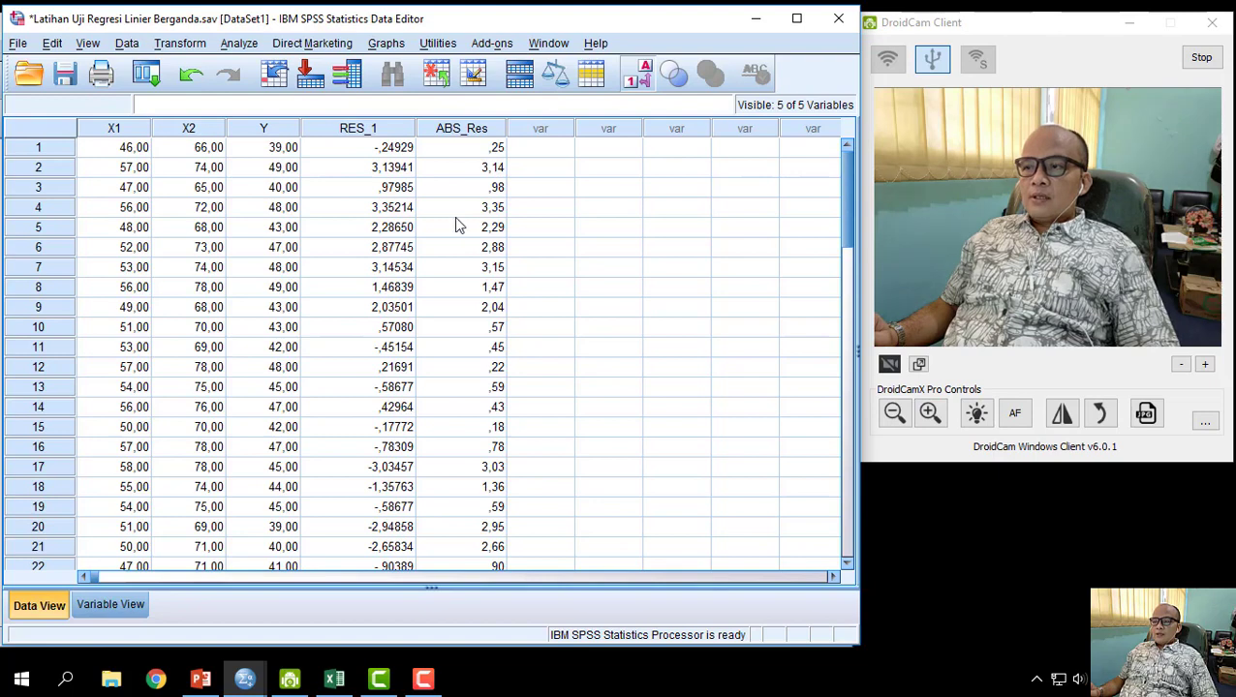
click(255, 45)
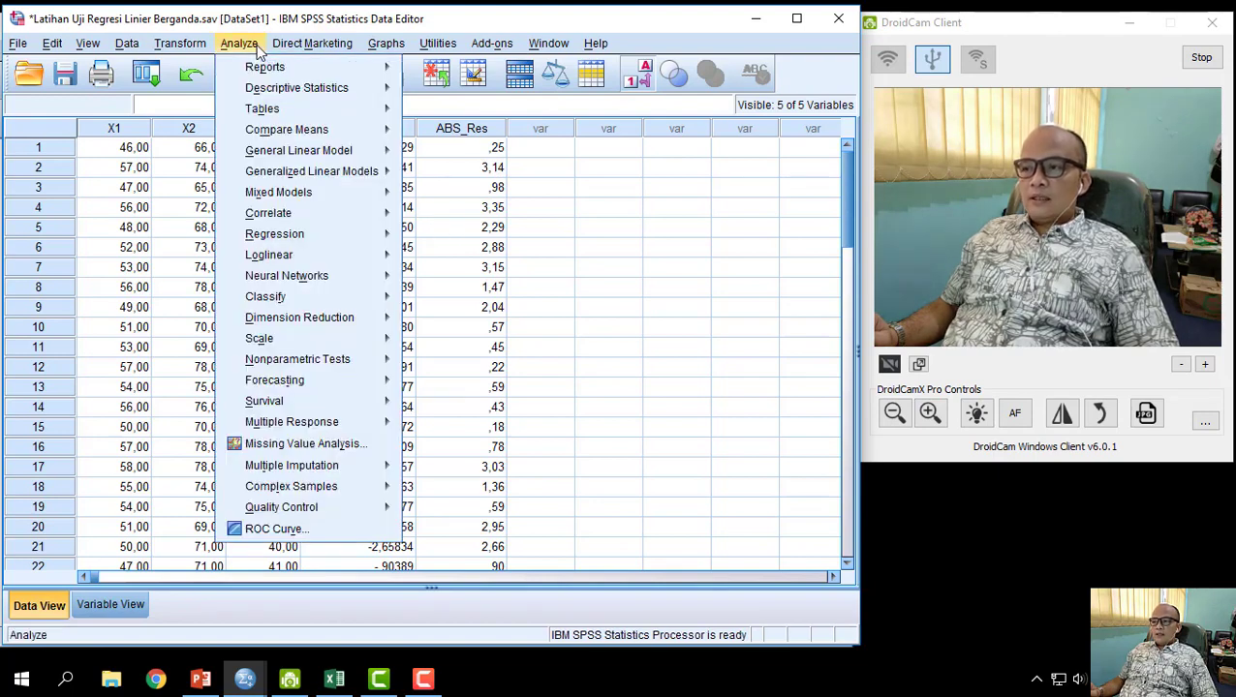
mouse_move(302, 235)
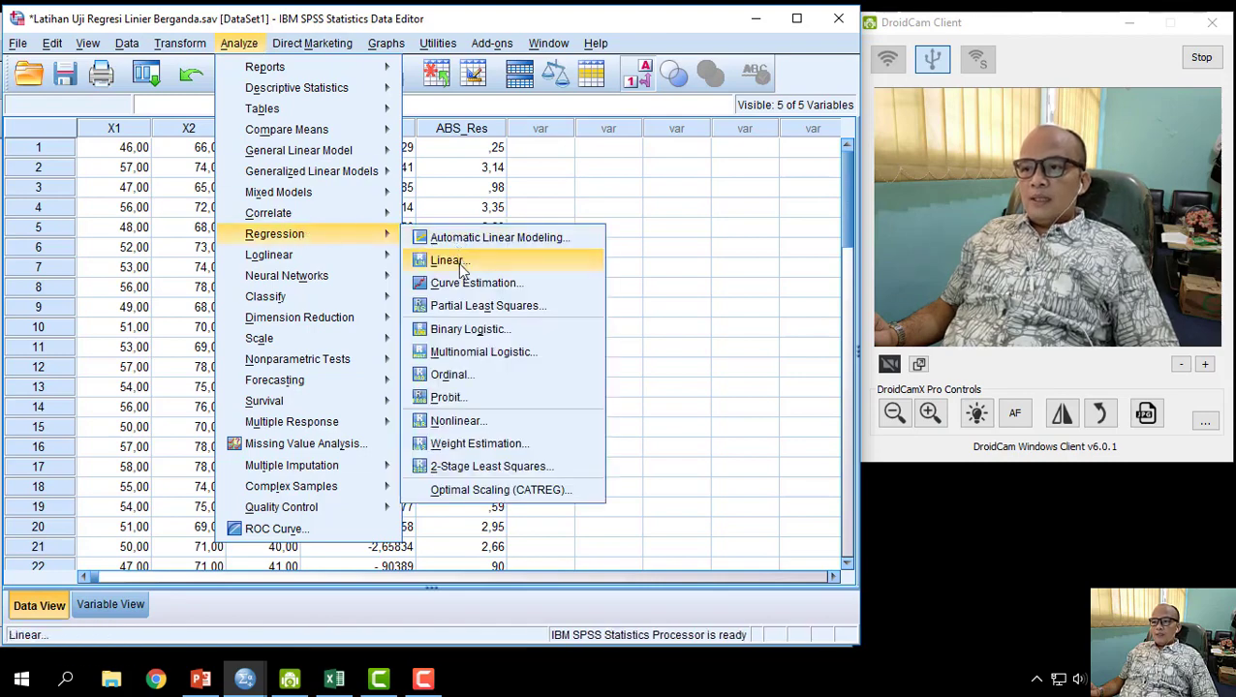
click(447, 259)
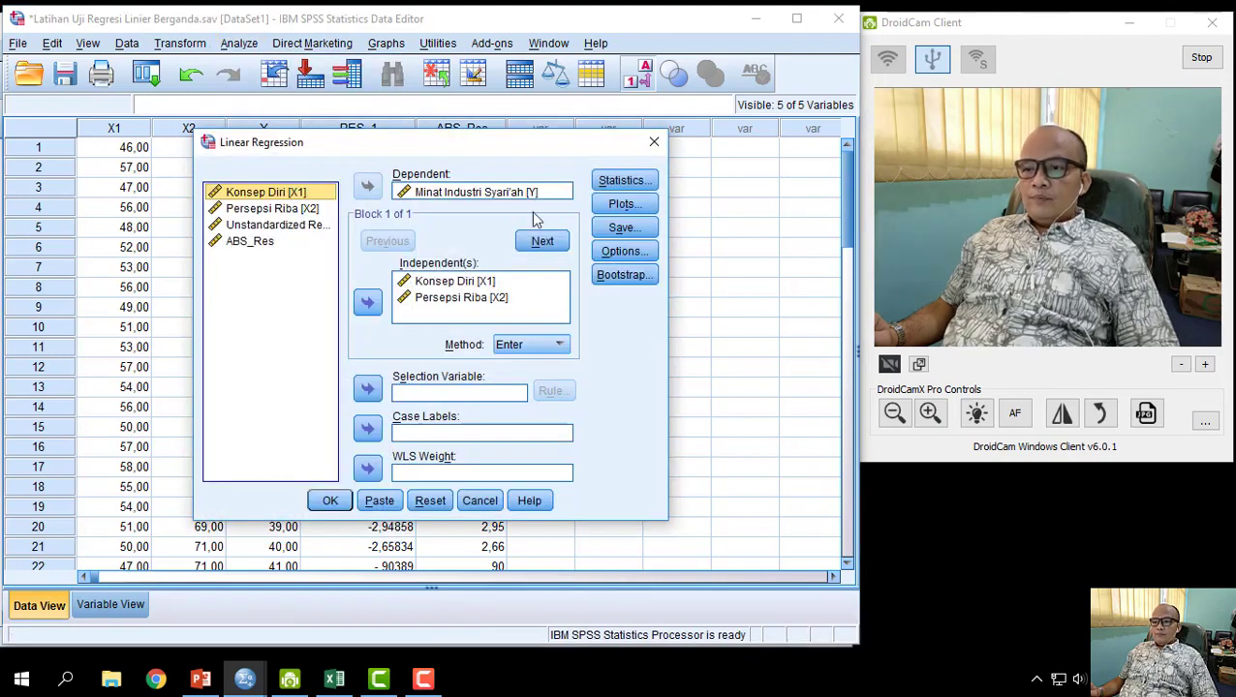
click(549, 192)
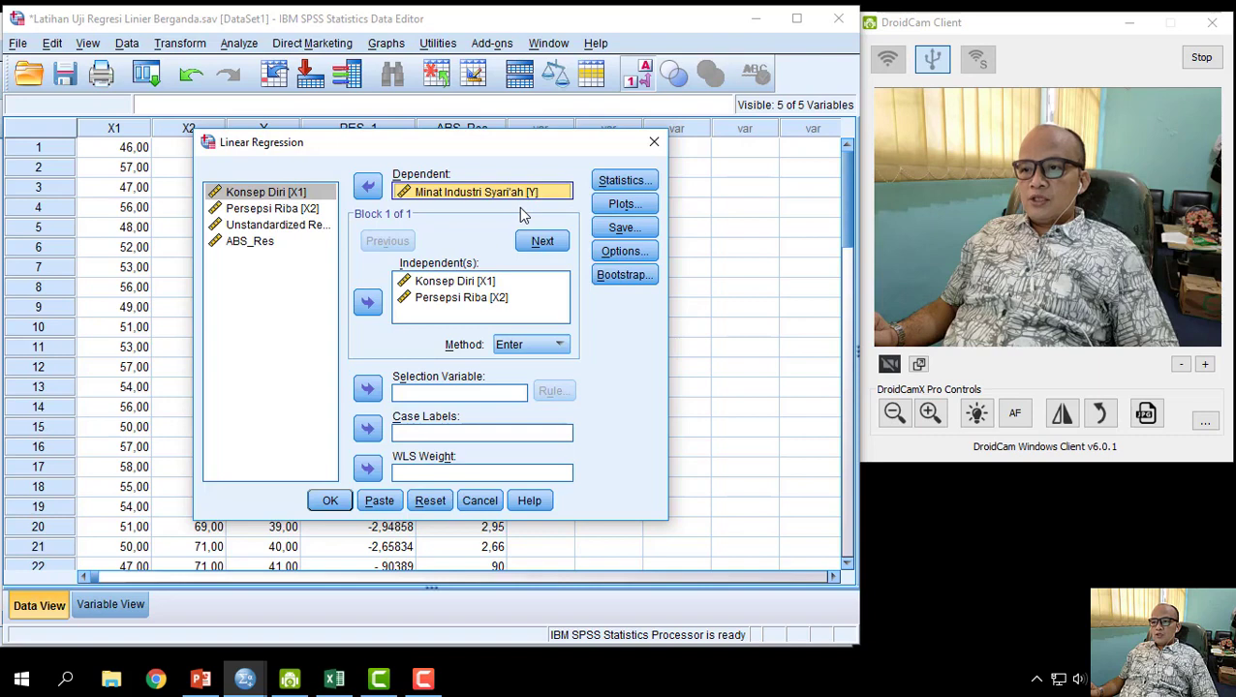
click(369, 187)
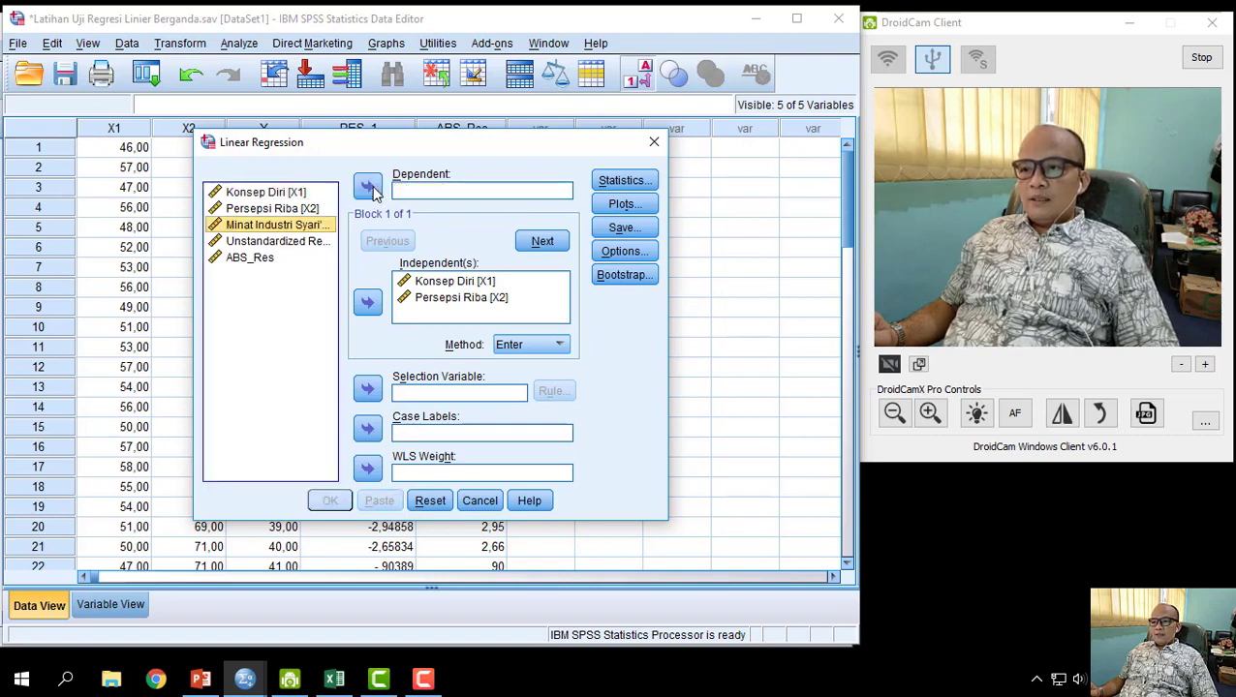
click(254, 257)
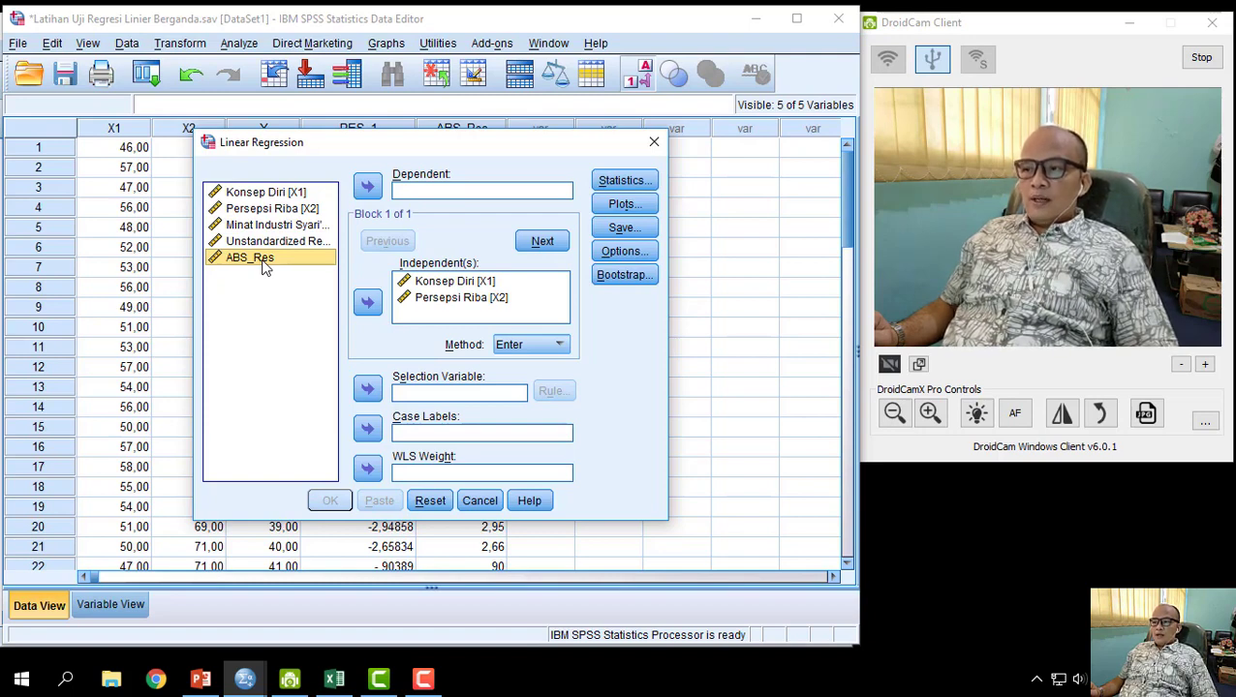
click(368, 188)
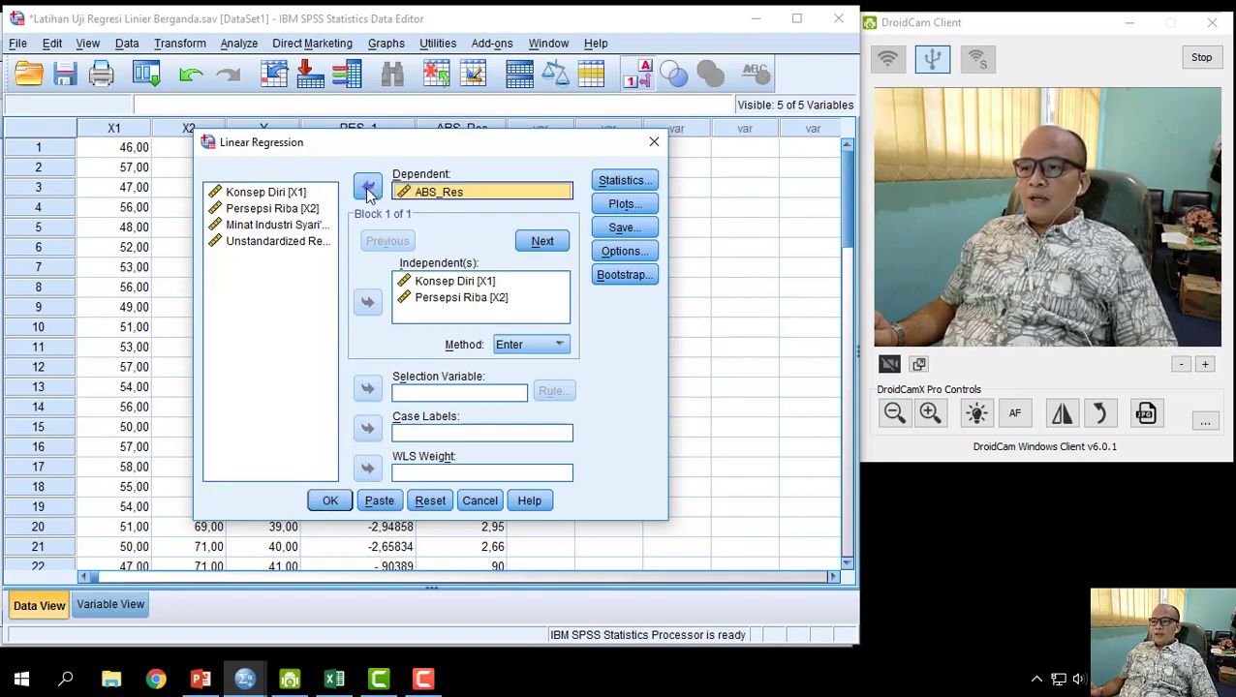
- Turn off saving of unstandardized residuals and run the regression of ABS_Res on Konsep Diri [X1] and Persepsi Riba [X2]
click(642, 231)
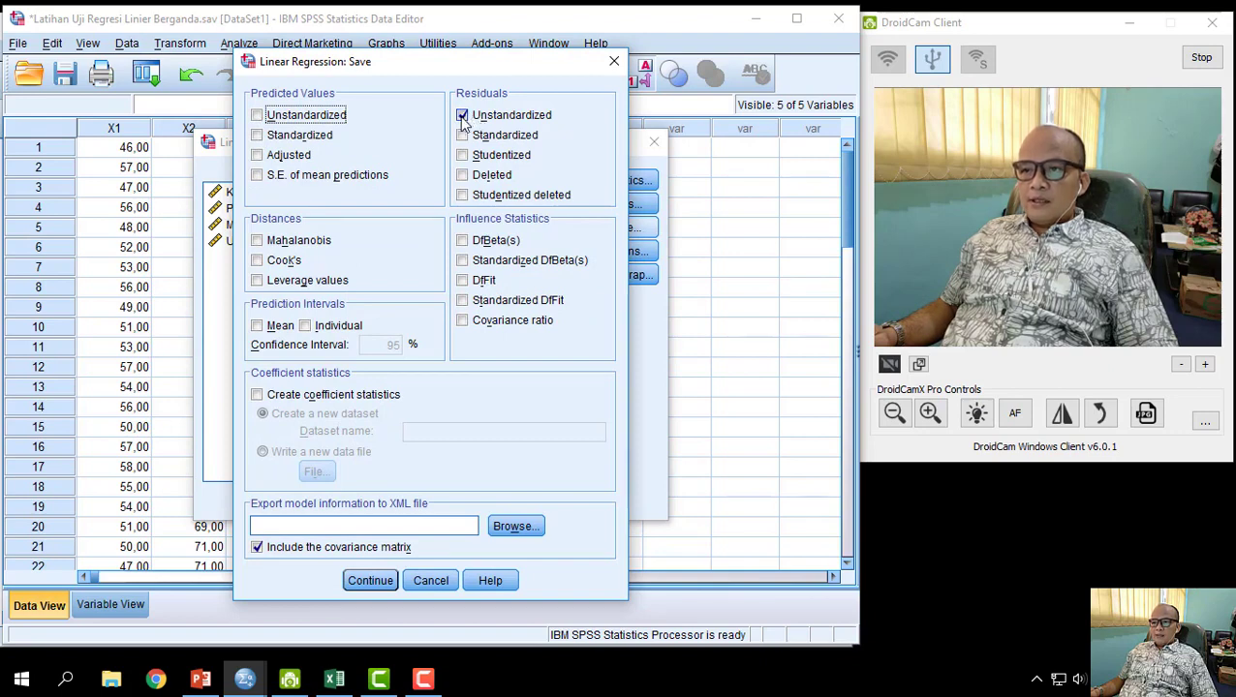
click(463, 116)
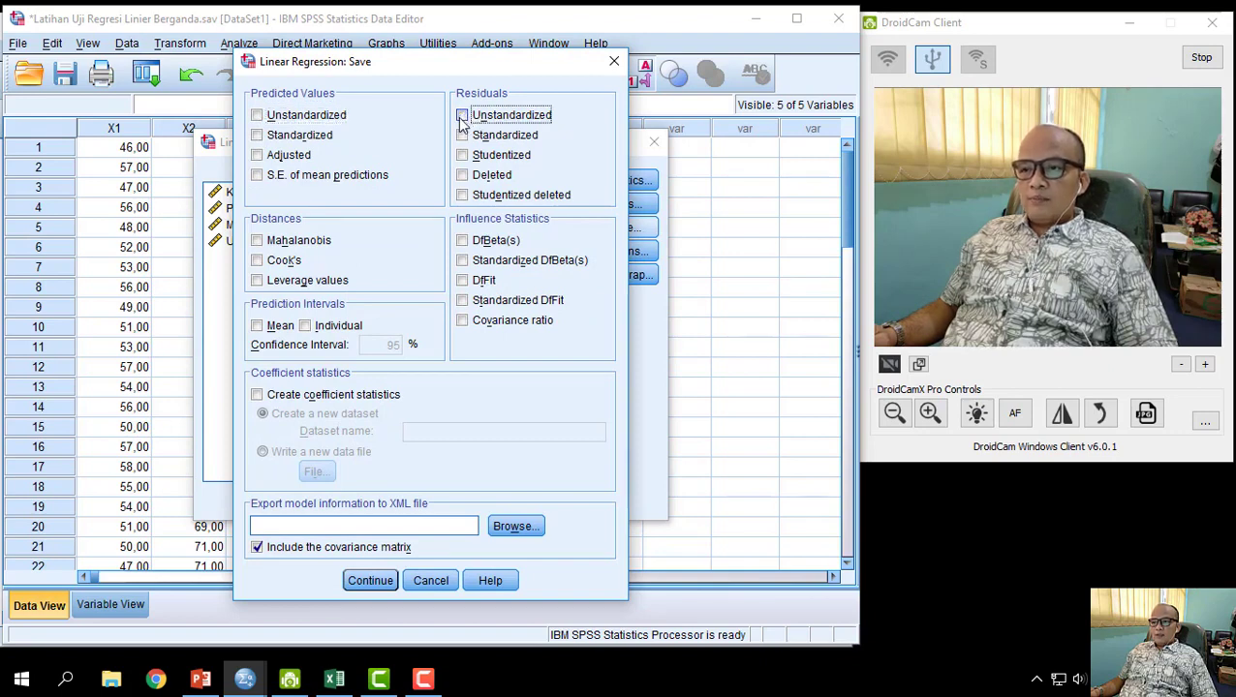
click(369, 581)
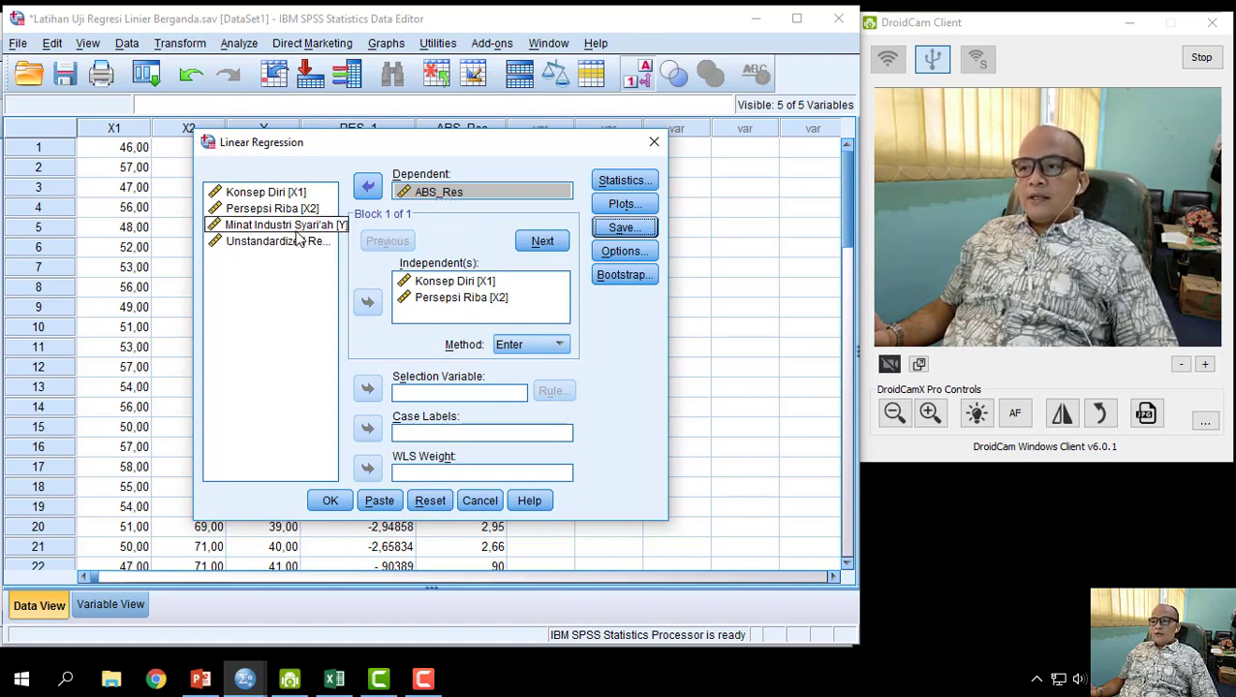
click(440, 193)
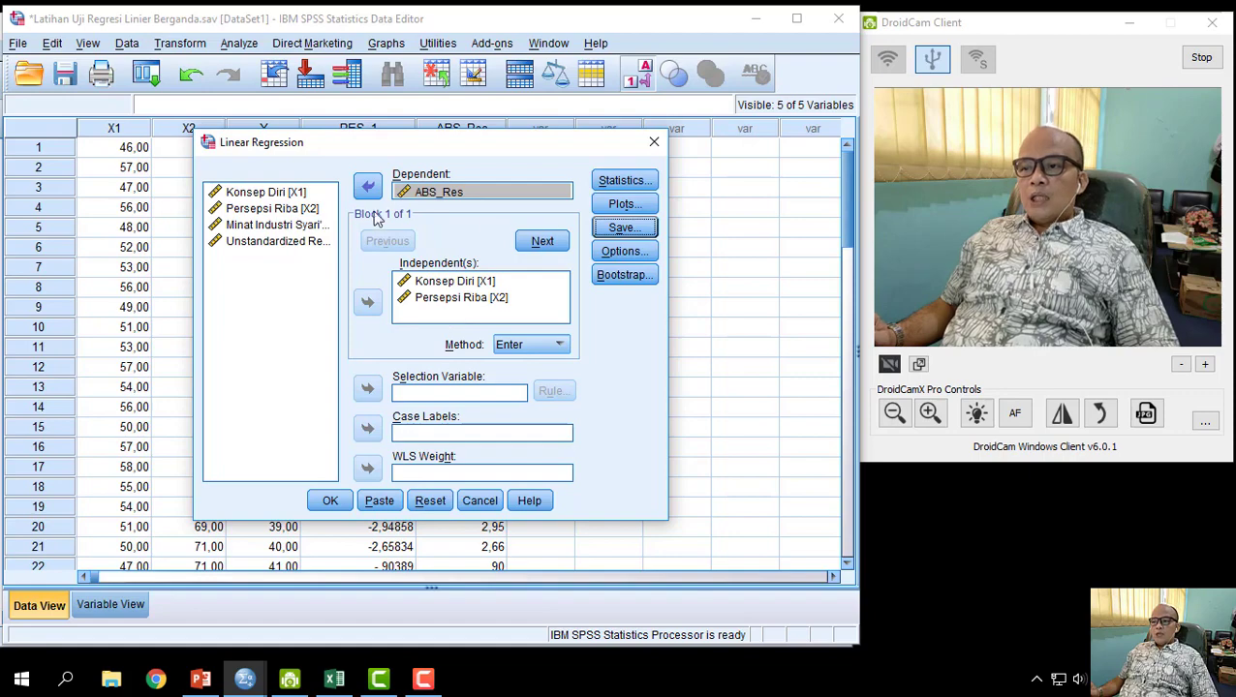
click(331, 500)
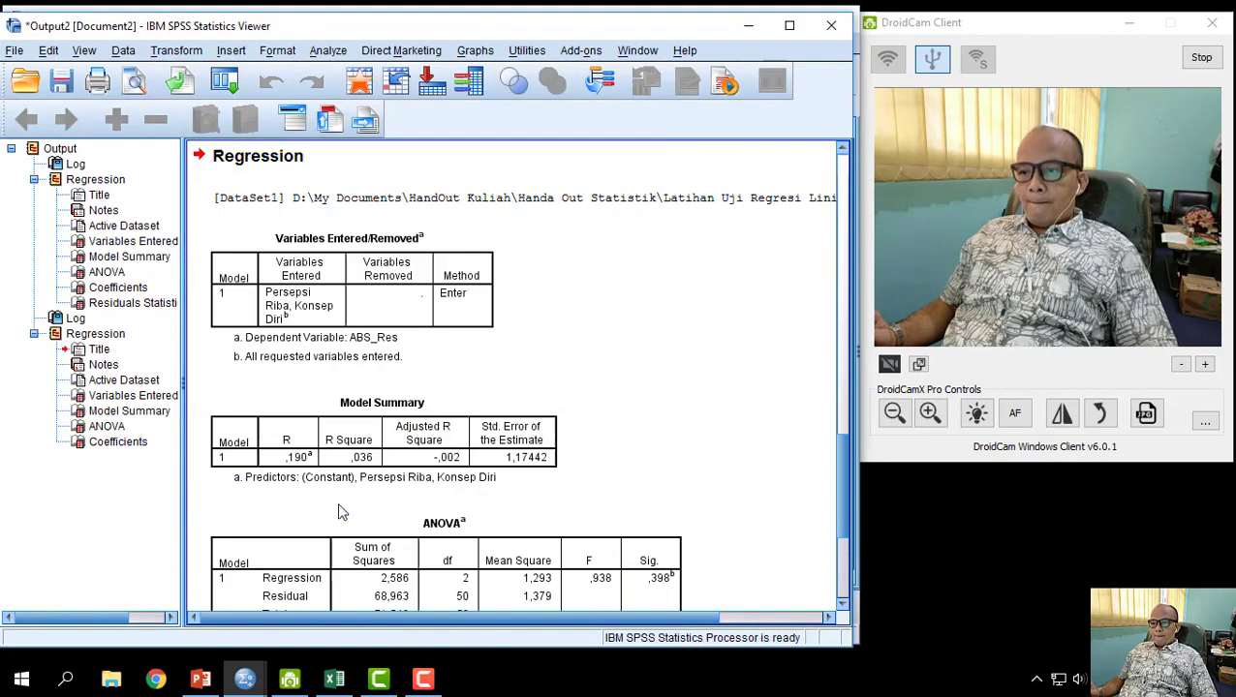
- Examine the ABS_Res regression output, from the variables entered and model summary to the ANOVA and coefficients significance values
scroll(581, 475, down, 3)
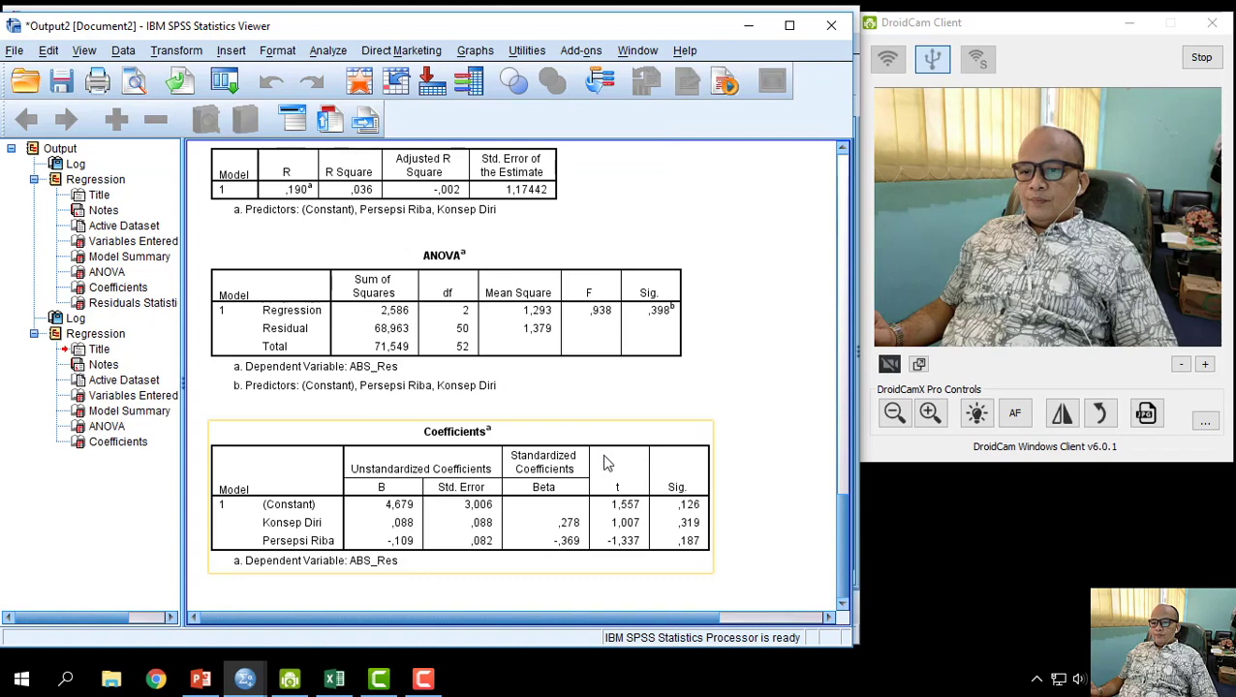
click(540, 491)
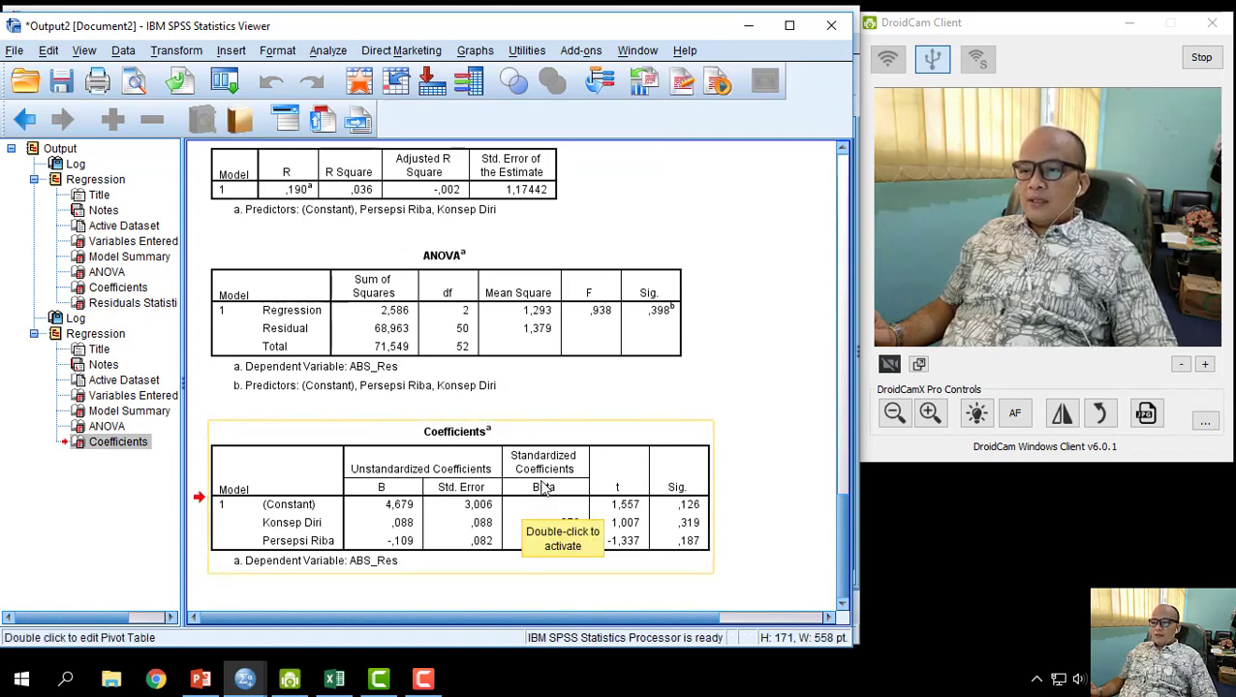
scroll(547, 489, up, 6)
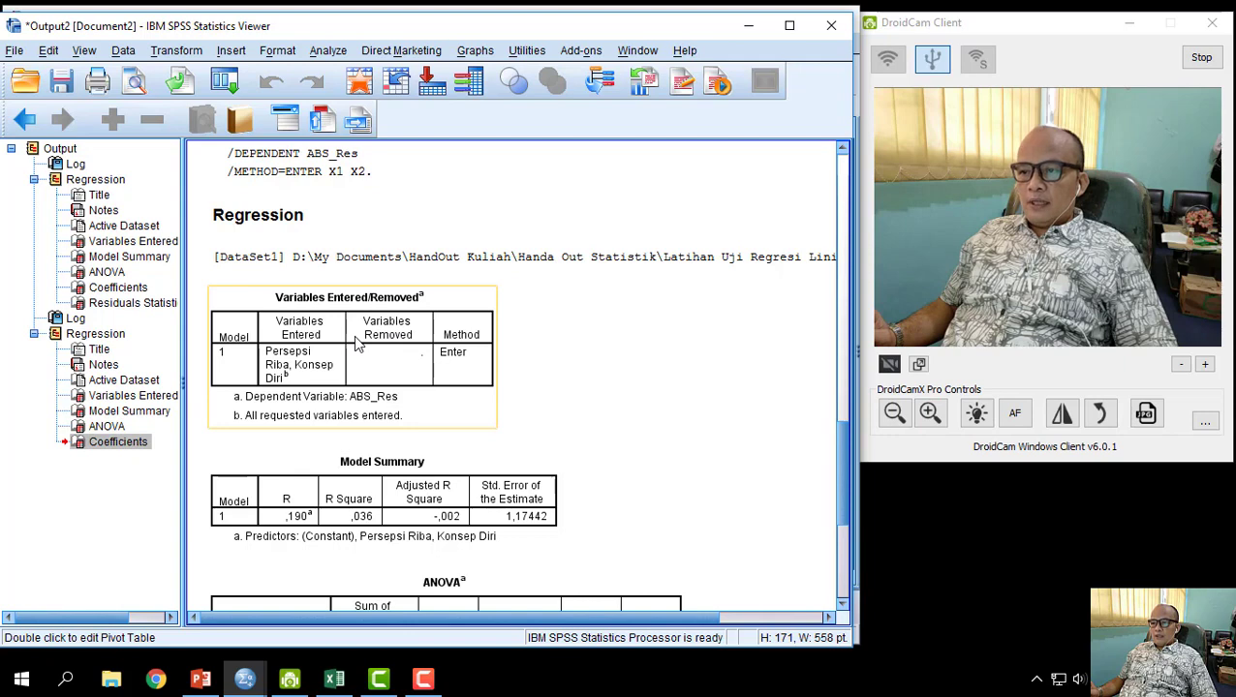
scroll(447, 369, down, 2)
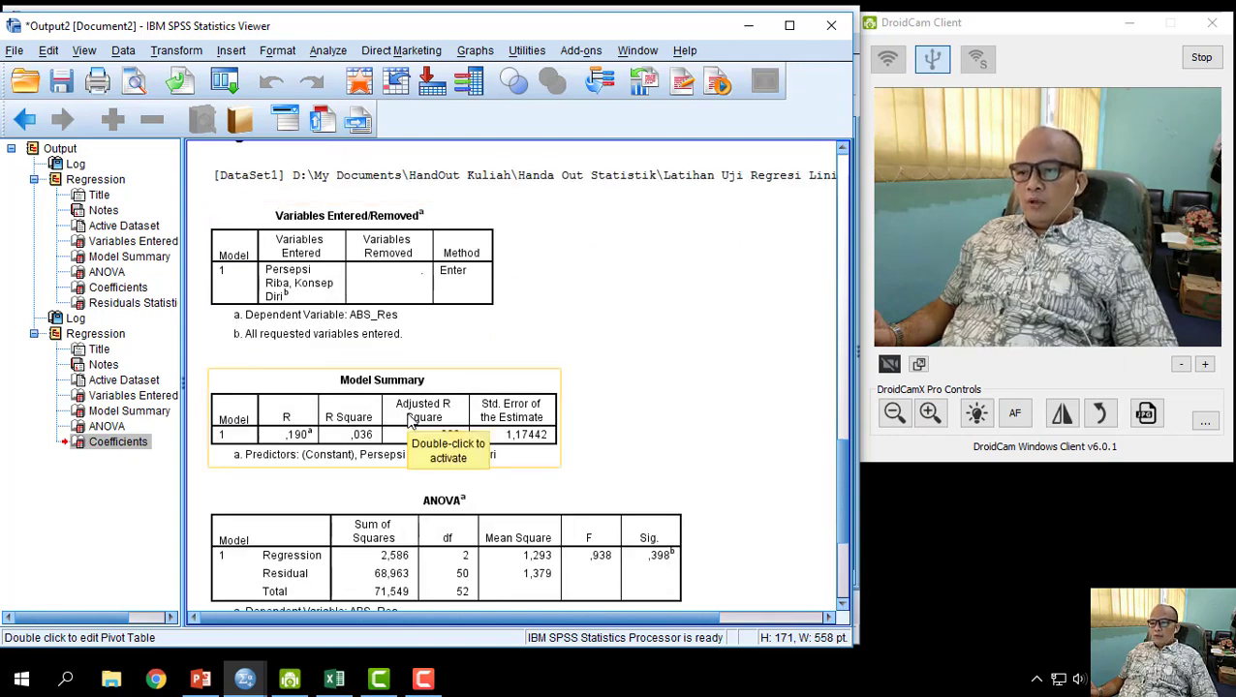
scroll(408, 422, down, 2)
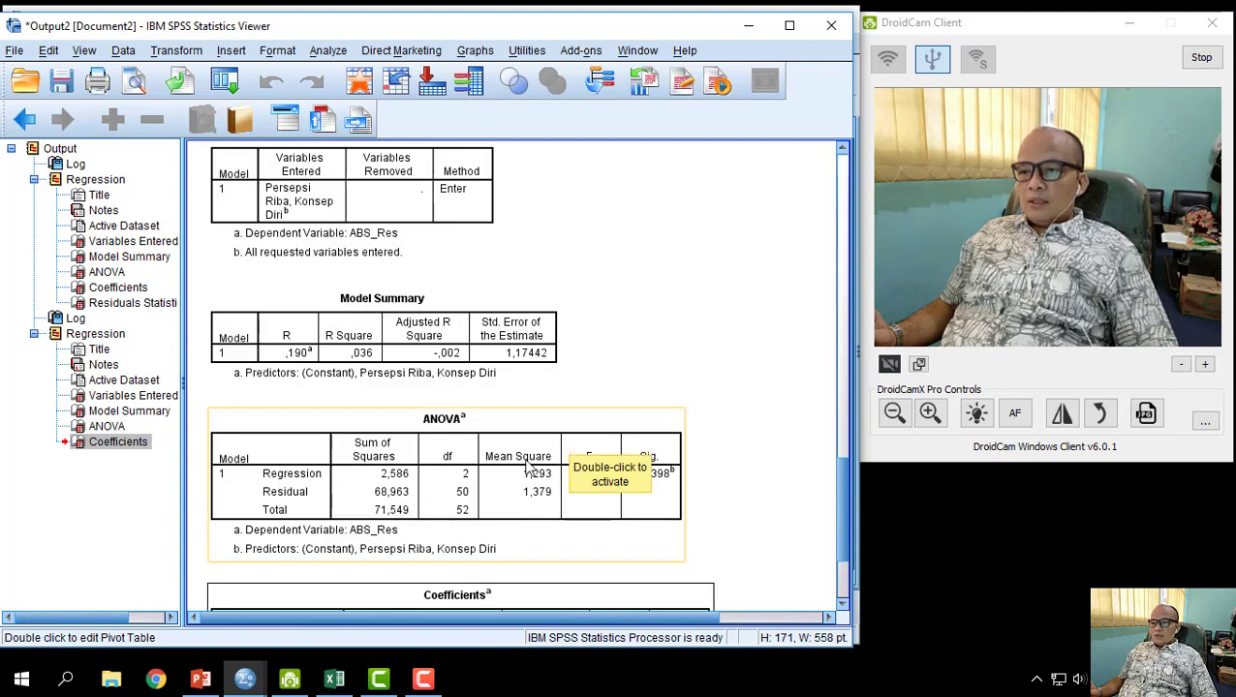
scroll(516, 473, down, 4)
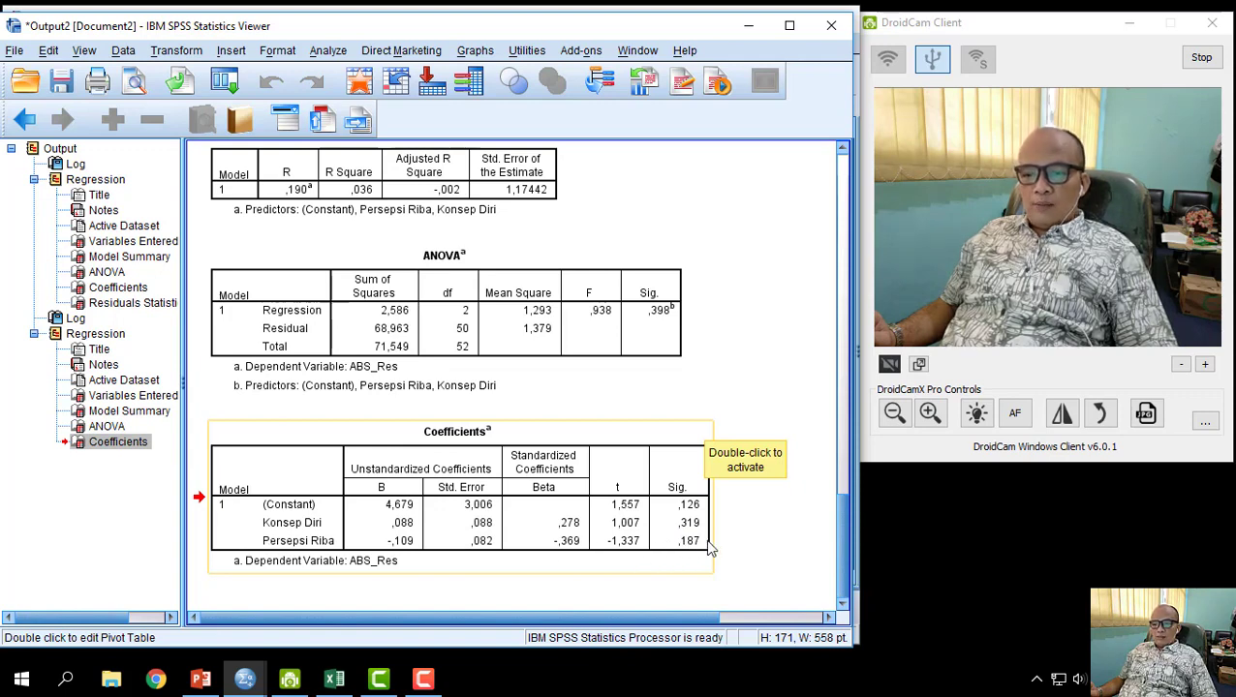
- Switch to the PowerPoint handout, review the Glejser test decision rule on slide 78, and return to the SPSS output
click(204, 680)
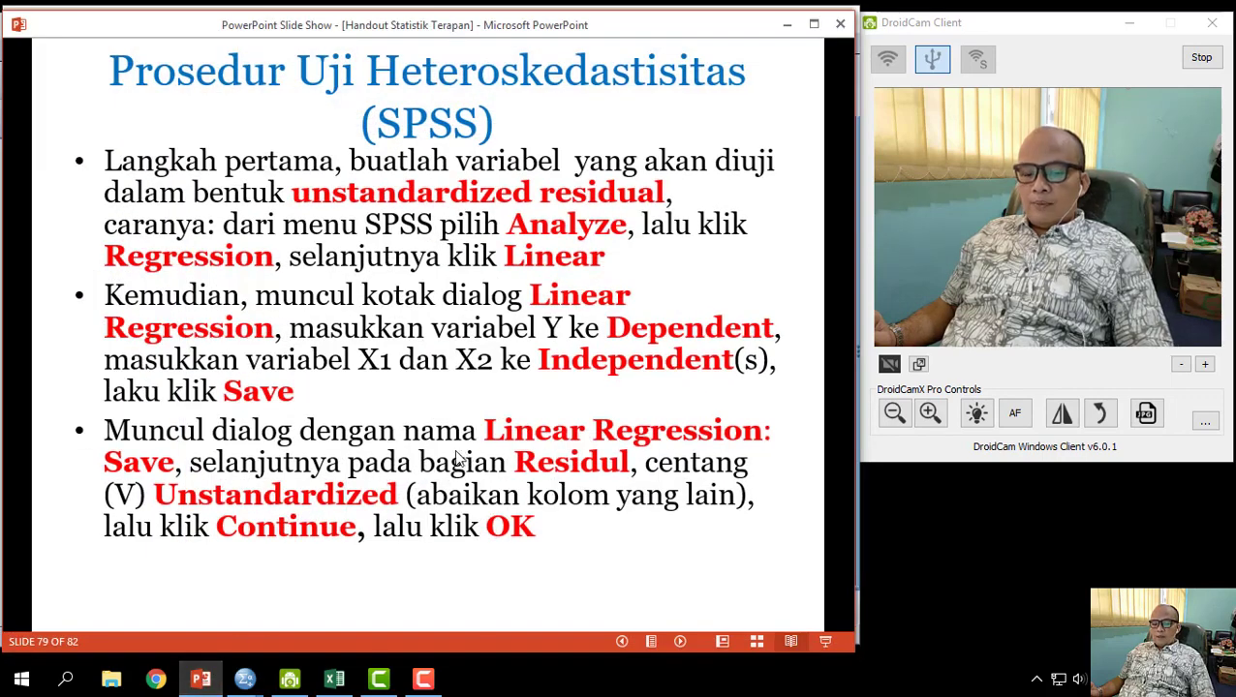
key(Left)
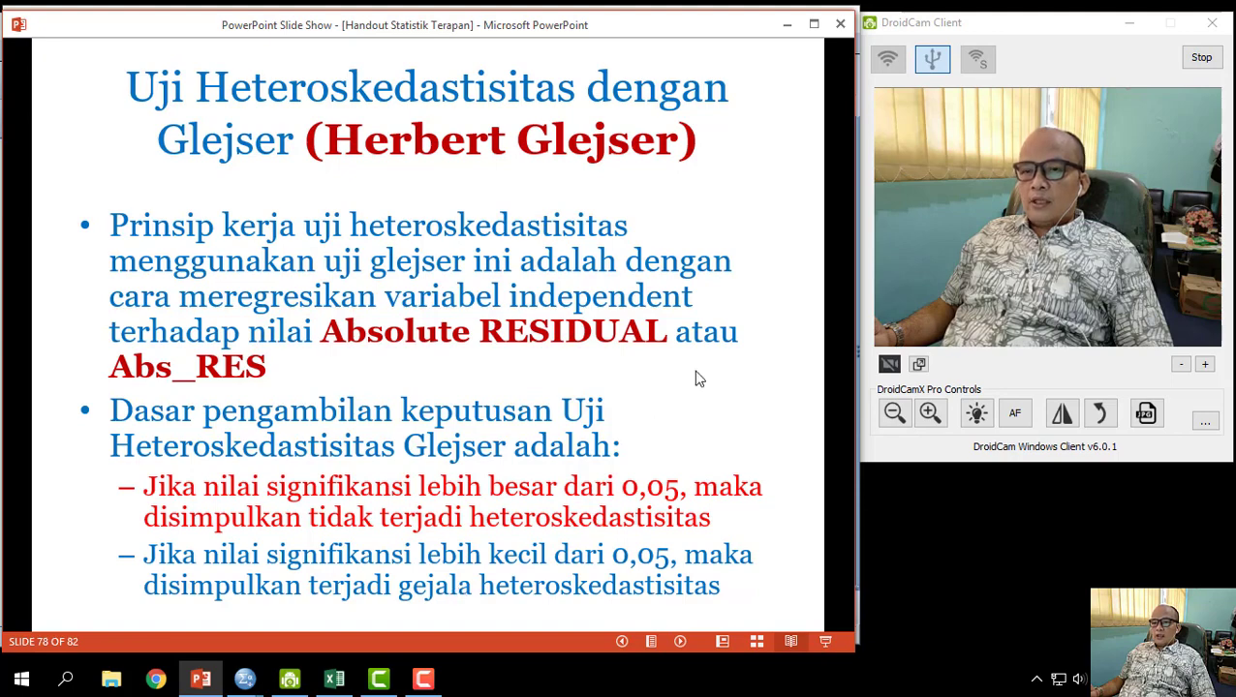
click(787, 24)
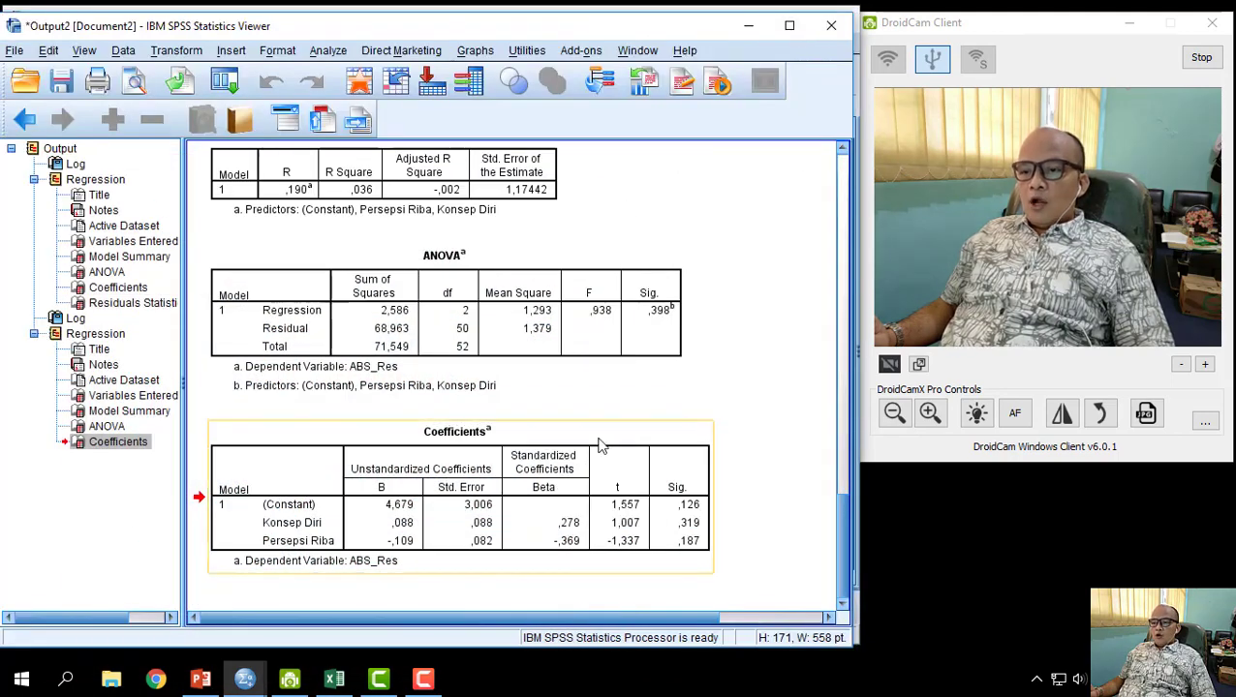